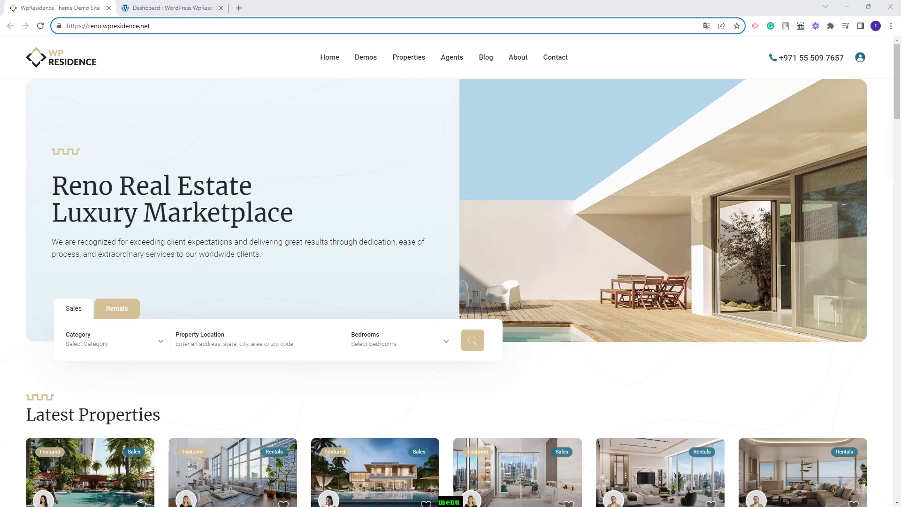
Switch to the WordPress dashboard, enter the theme purchase code, and check the license
{"action": "key", "text": "ctrl+Tab"}
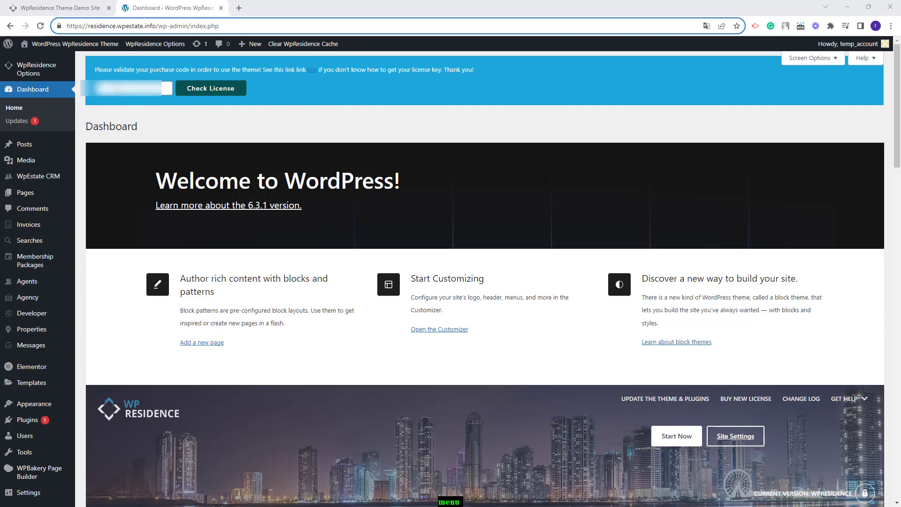
{"action": "key", "text": "ctrl+v"}
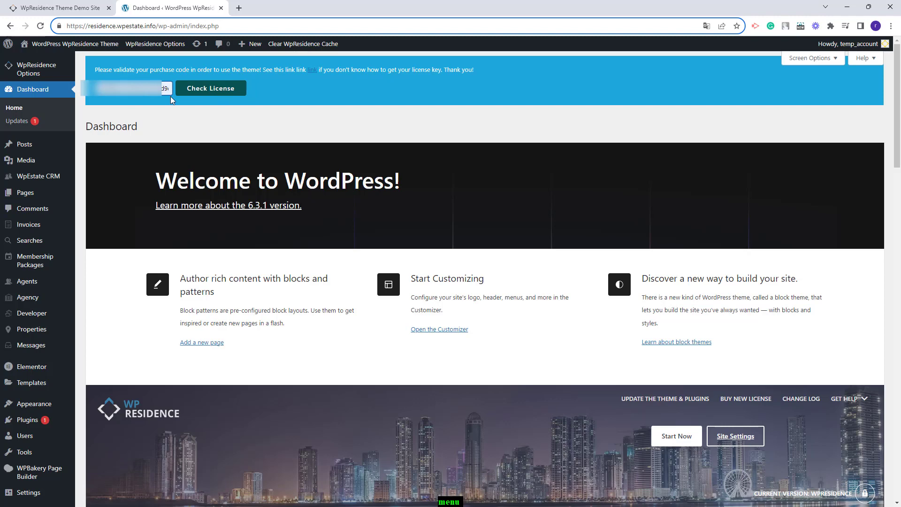
{"action": "left_click", "coordinate": [221, 93]}
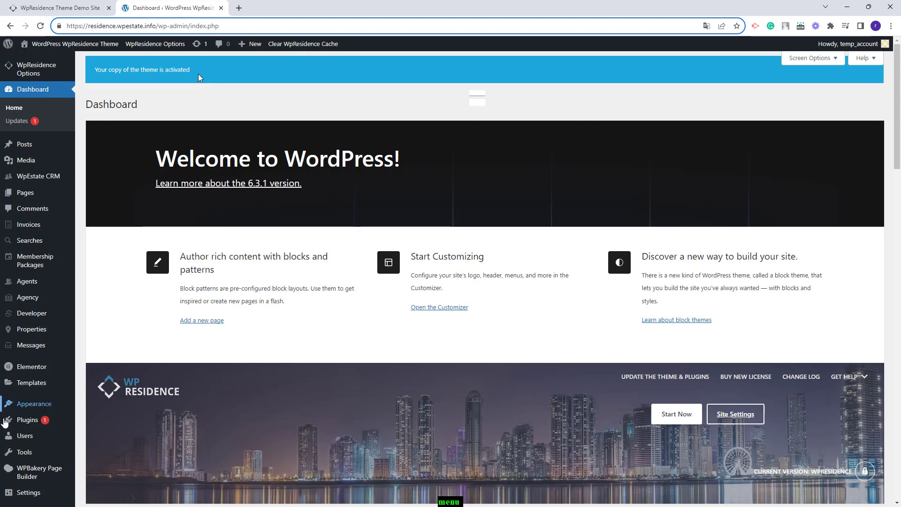
Search the new plugins for SVG, then install and activate the SVG Support plugin
{"action": "left_click", "coordinate": [26, 423]}
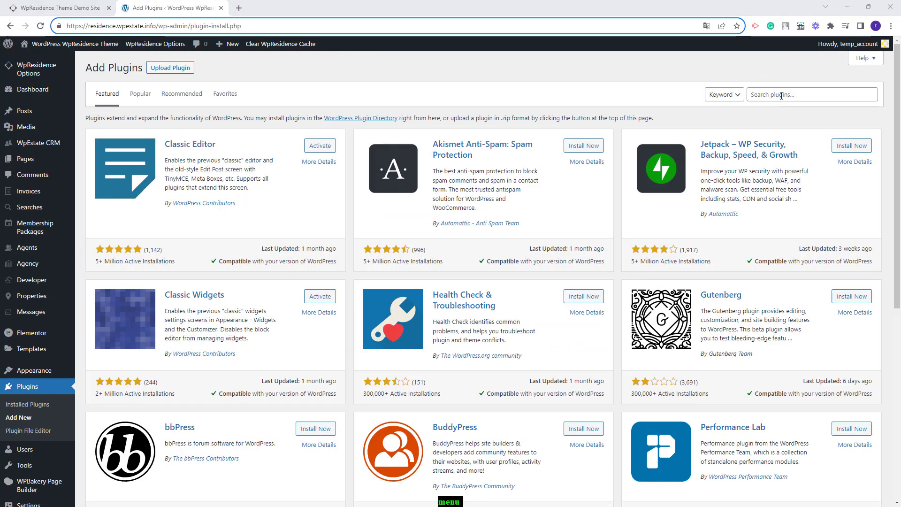
{"action": "left_click", "coordinate": [781, 95]}
{"action": "type", "text": "SVG"}
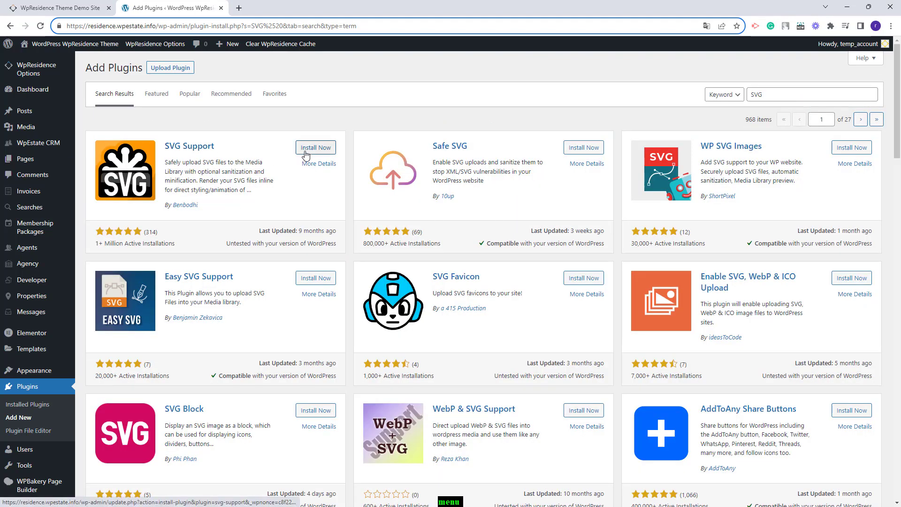
{"action": "left_click", "coordinate": [305, 149]}
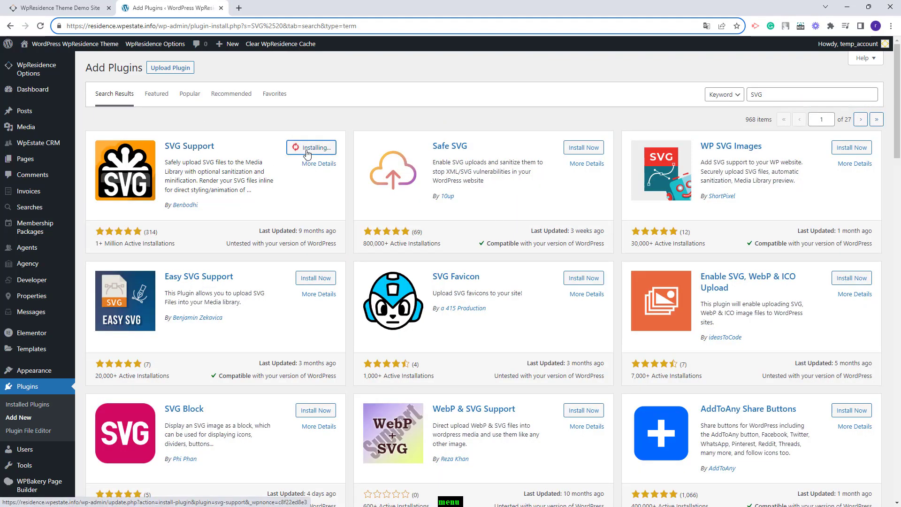
{"action": "left_click", "coordinate": [324, 149]}
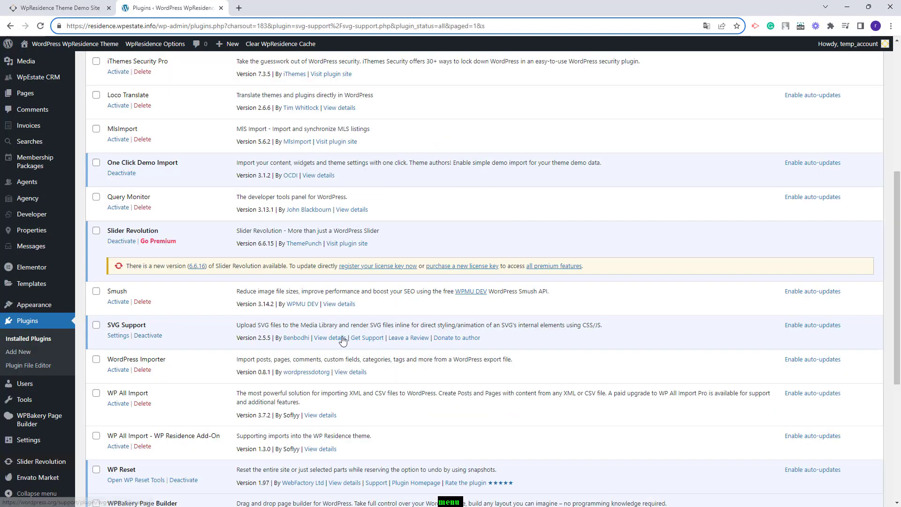
Import the Reno Demo through the WpResidence One Click Demo Import without adding the recommended plugins
{"action": "scroll", "coordinate": [339, 338], "scroll_direction": "up", "scroll_amount": 3}
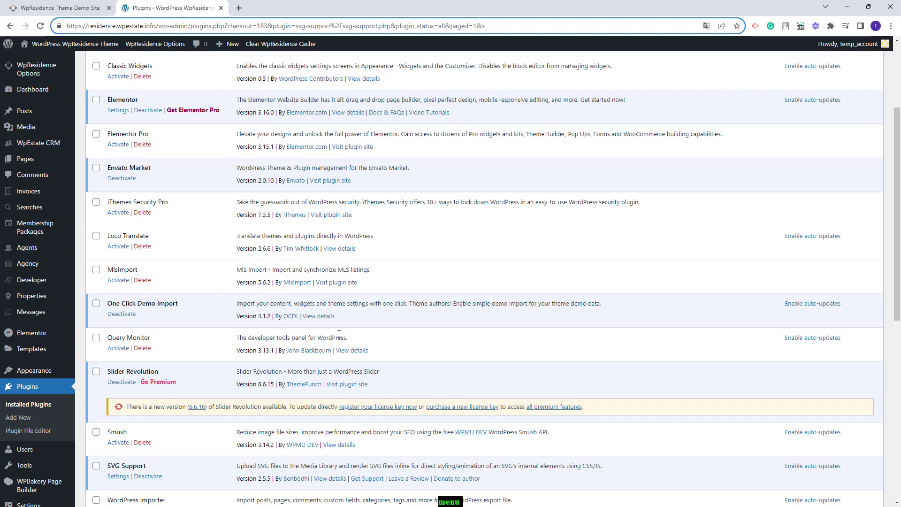
{"action": "mouse_move", "coordinate": [26, 78]}
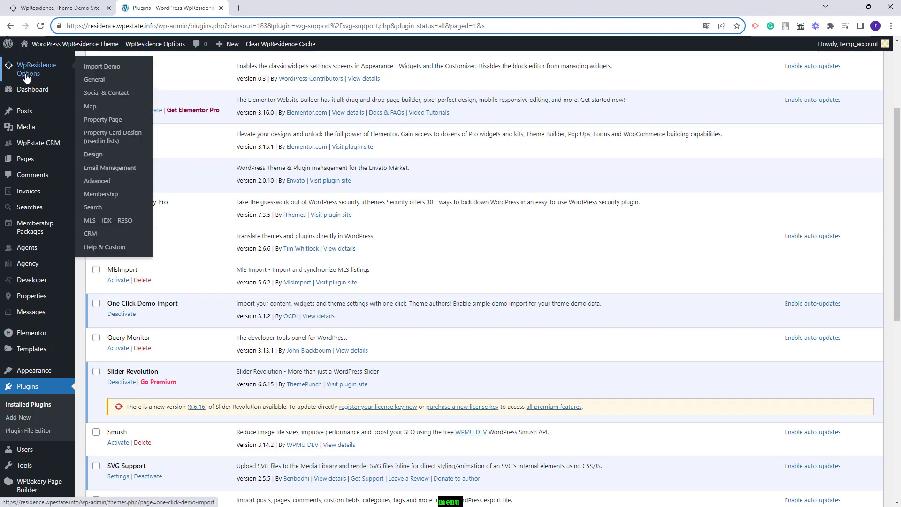
{"action": "left_click", "coordinate": [112, 71]}
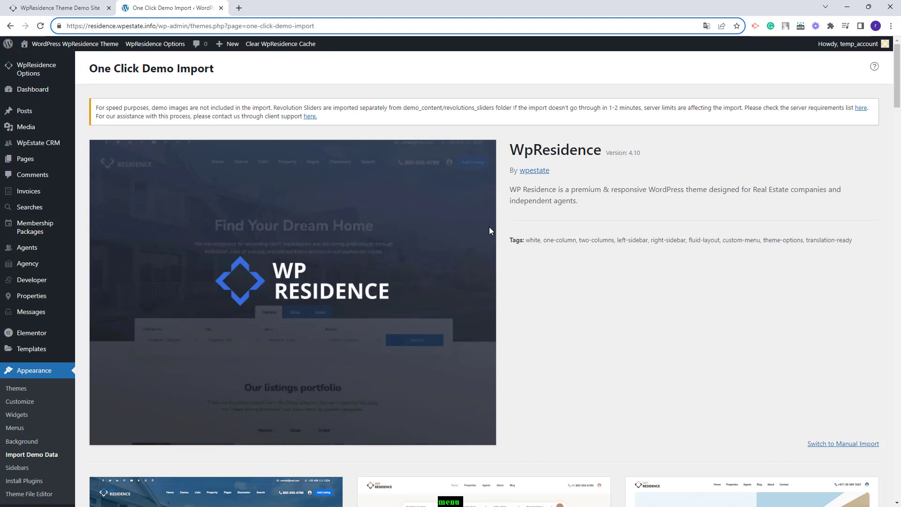
{"action": "scroll", "coordinate": [605, 190], "scroll_direction": "down", "scroll_amount": 7}
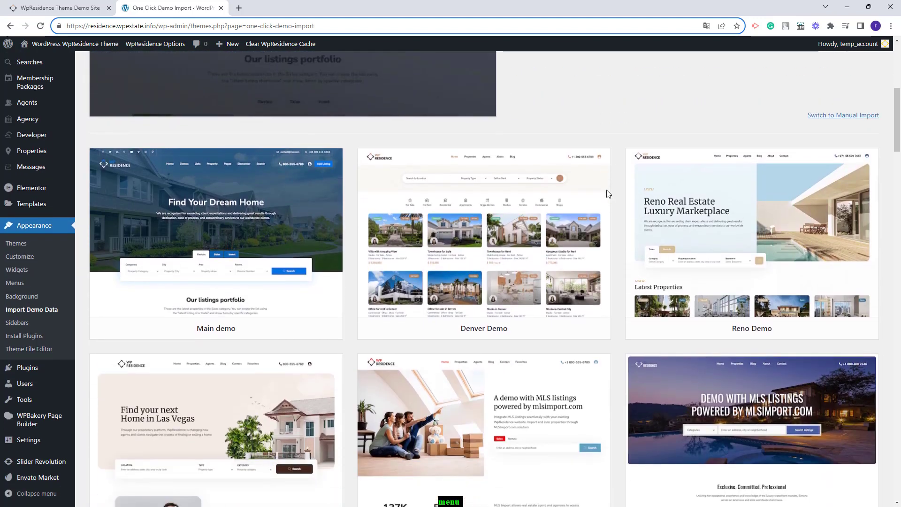
{"action": "mouse_move", "coordinate": [788, 236]}
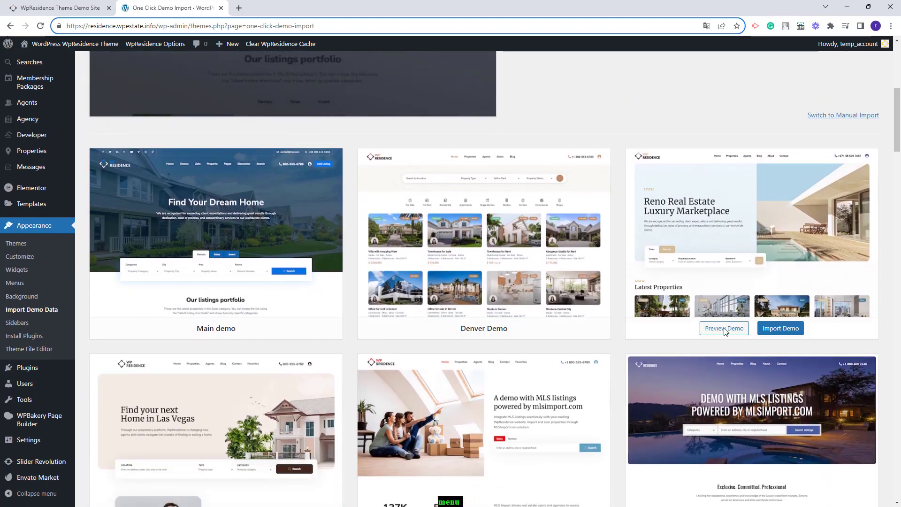
{"action": "left_click", "coordinate": [779, 333]}
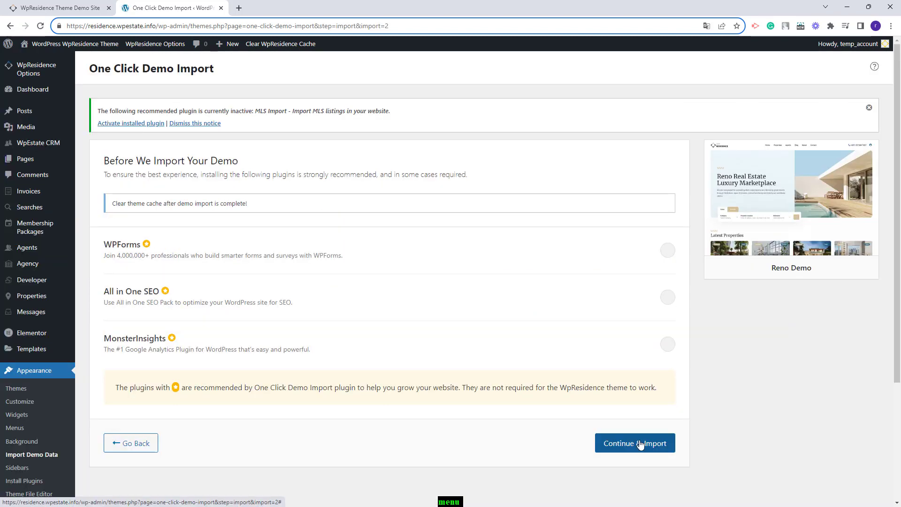
{"action": "left_click", "coordinate": [637, 385]}
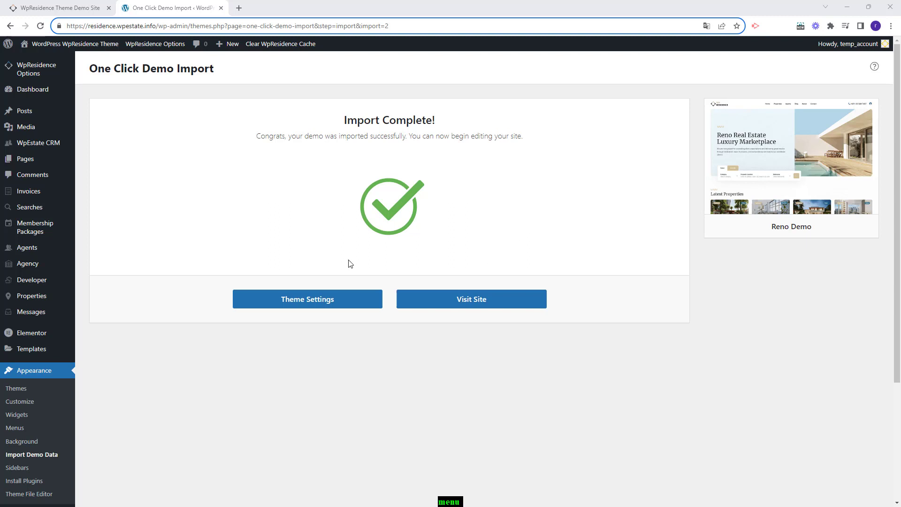
Set the site's permalink structure to Post name and save the permalink settings
{"action": "scroll", "coordinate": [19, 405], "scroll_direction": "down", "scroll_amount": 3}
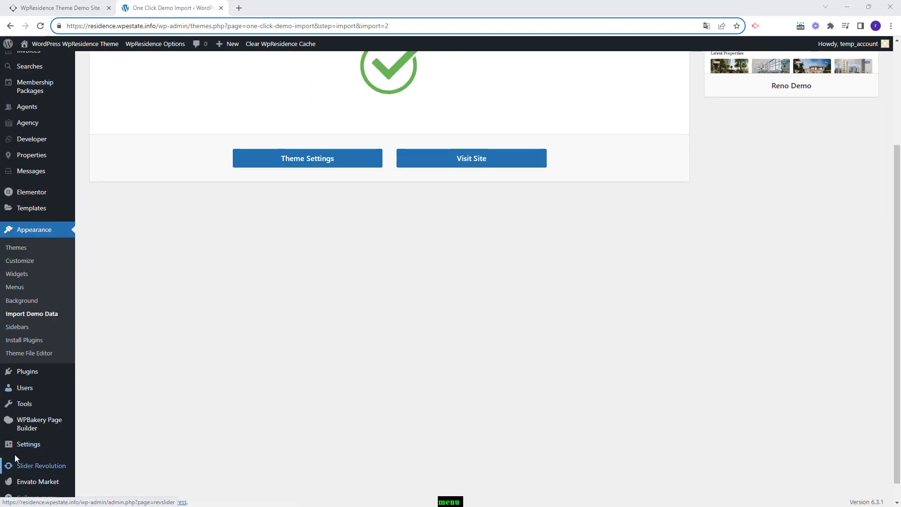
{"action": "mouse_move", "coordinate": [13, 449]}
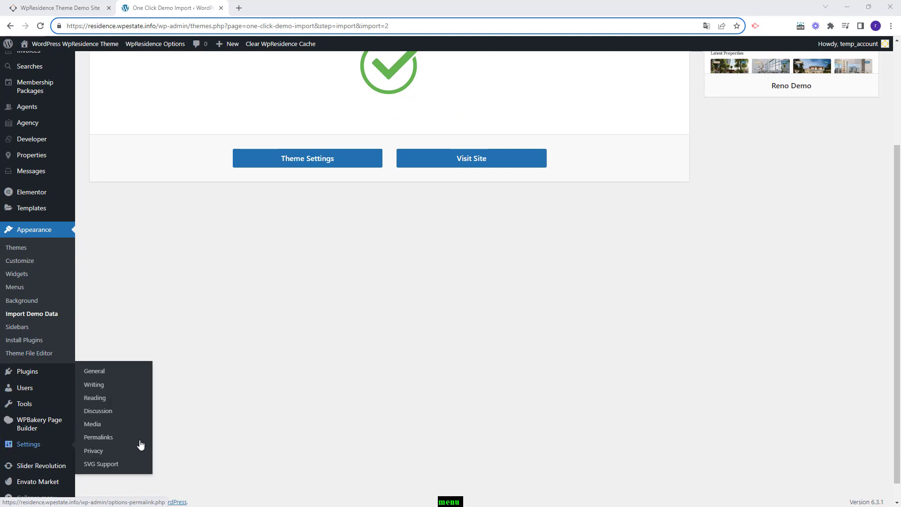
{"action": "left_click", "coordinate": [98, 437]}
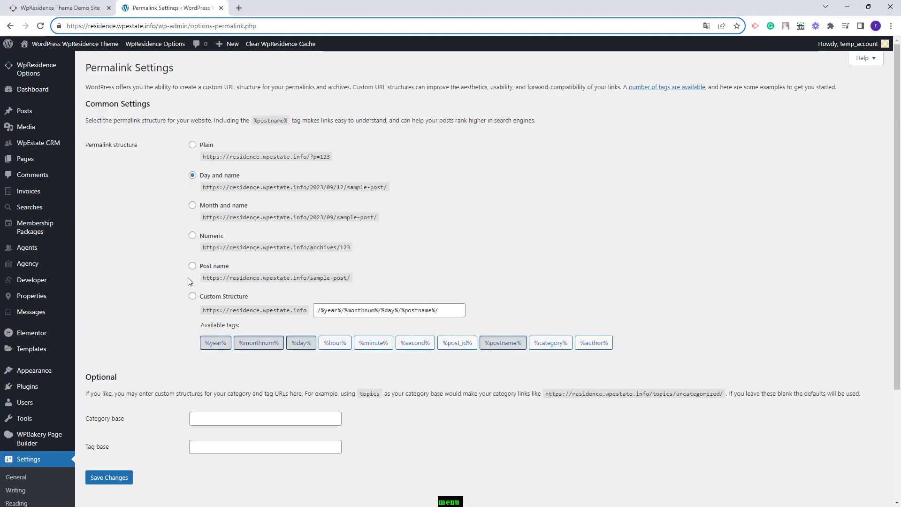
{"action": "left_click", "coordinate": [192, 266]}
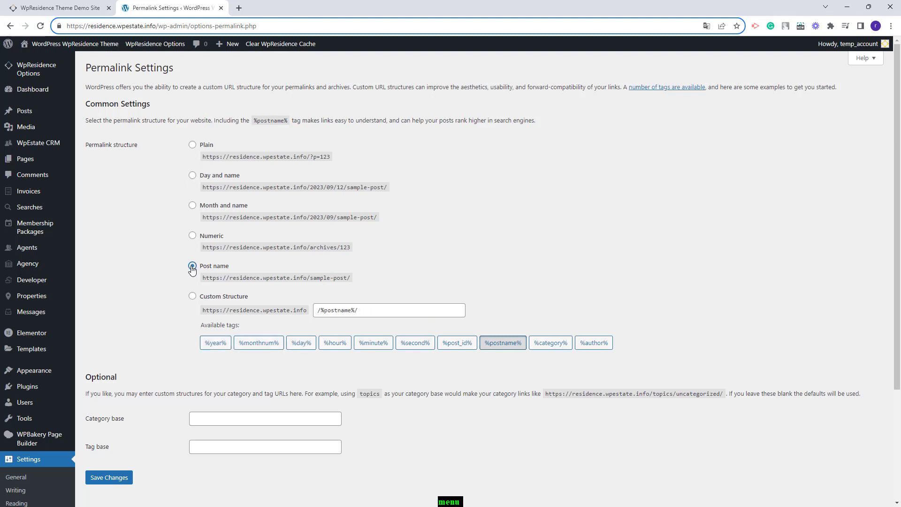
{"action": "left_click", "coordinate": [109, 477]}
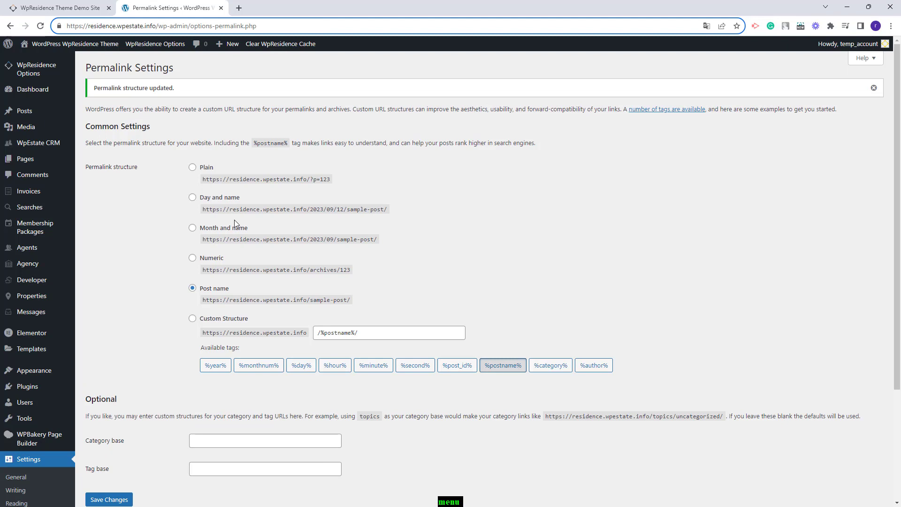
Review the WpResidence general options, covering the country and measurement settings, logos and favicon, header, and footer
{"action": "mouse_move", "coordinate": [19, 70]}
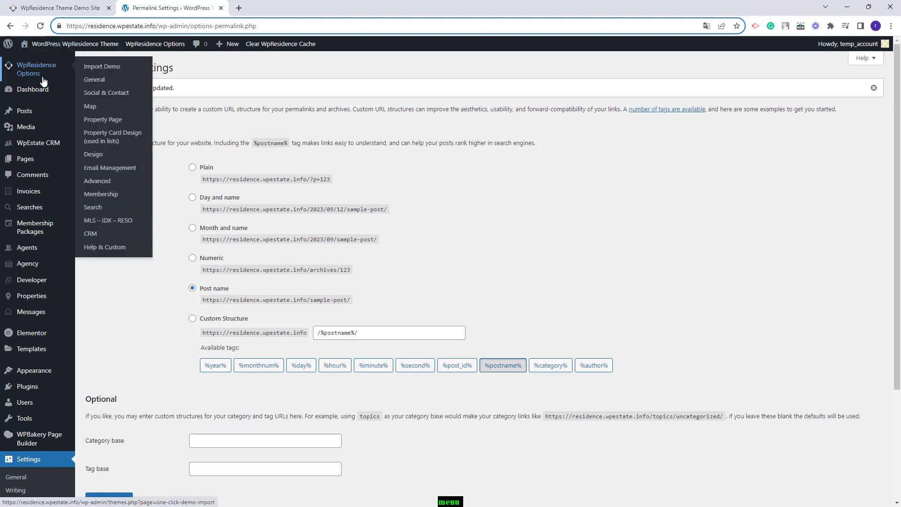
{"action": "left_click", "coordinate": [95, 82]}
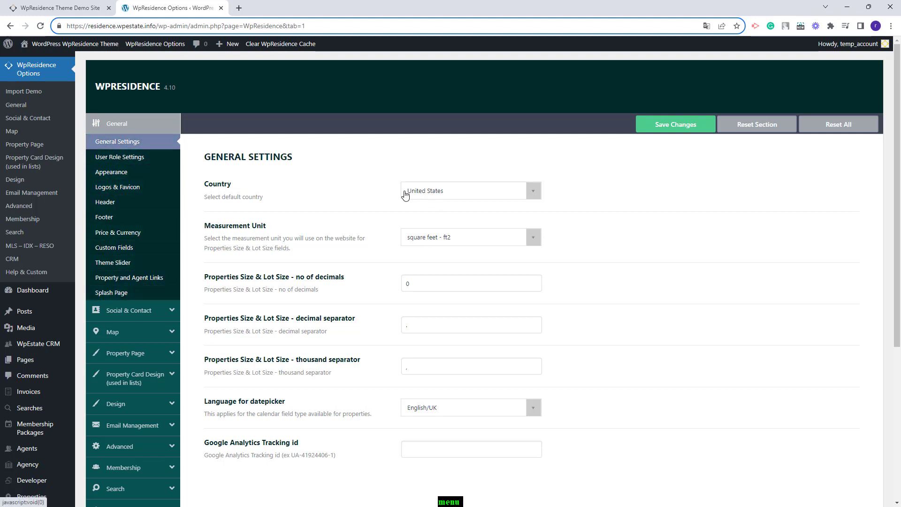
{"action": "left_click", "coordinate": [113, 188]}
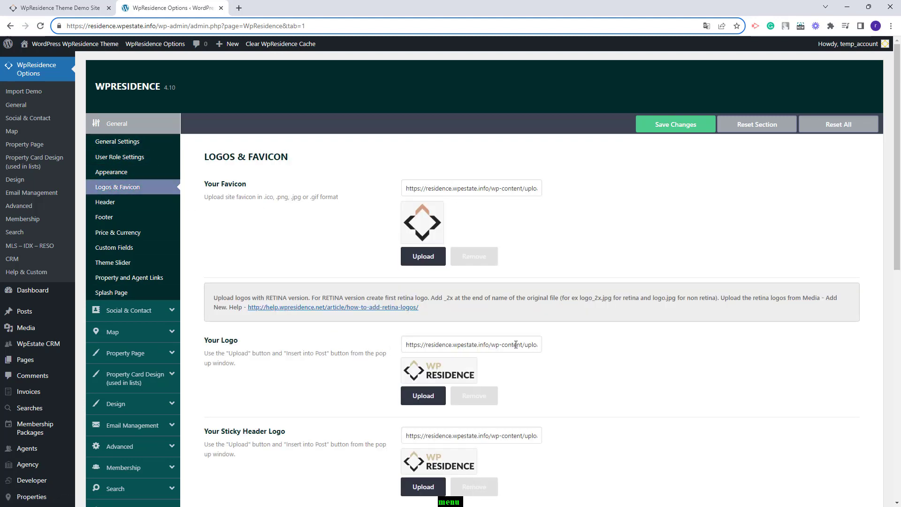
{"action": "scroll", "coordinate": [487, 322], "scroll_direction": "down", "scroll_amount": 3}
{"action": "scroll", "coordinate": [329, 282], "scroll_direction": "up", "scroll_amount": 3}
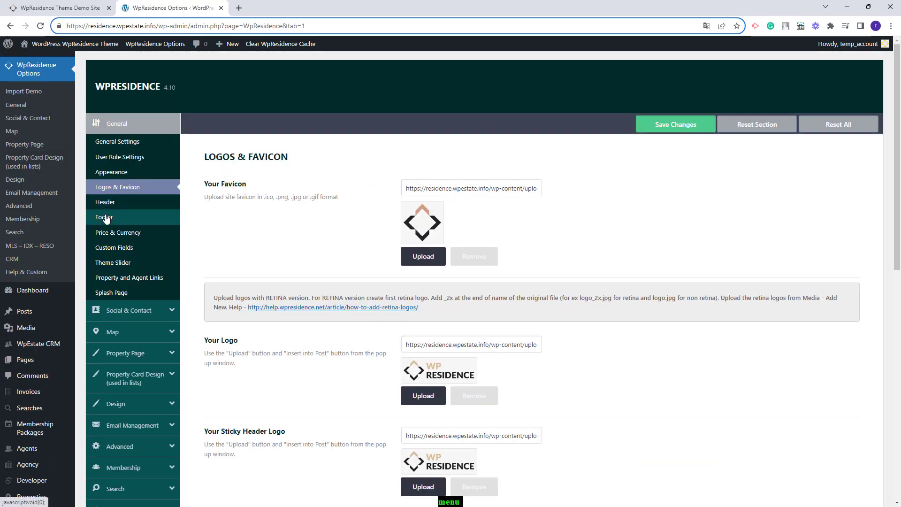
{"action": "left_click", "coordinate": [104, 202]}
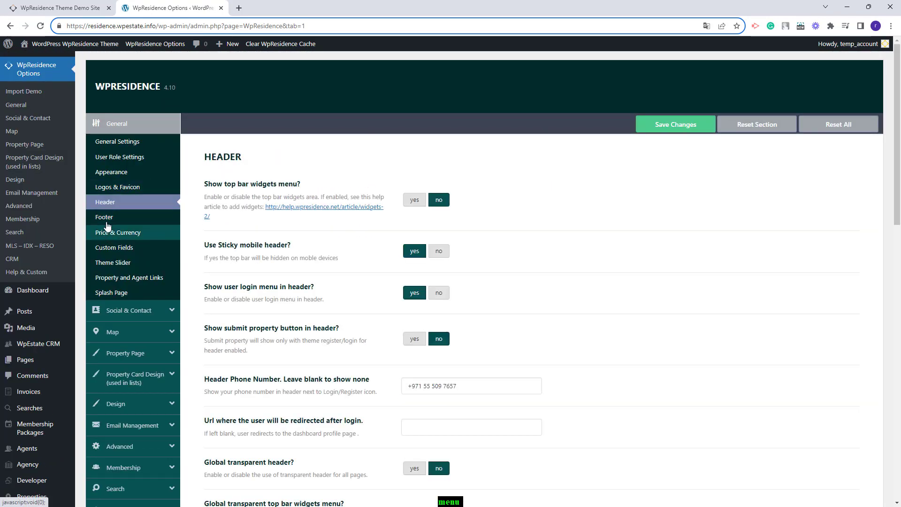
{"action": "left_click", "coordinate": [105, 217]}
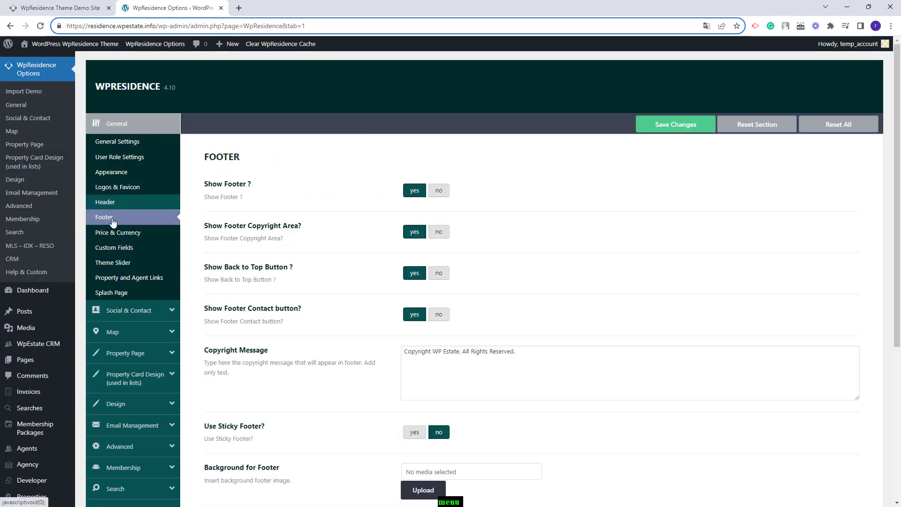
{"action": "left_click", "coordinate": [115, 232]}
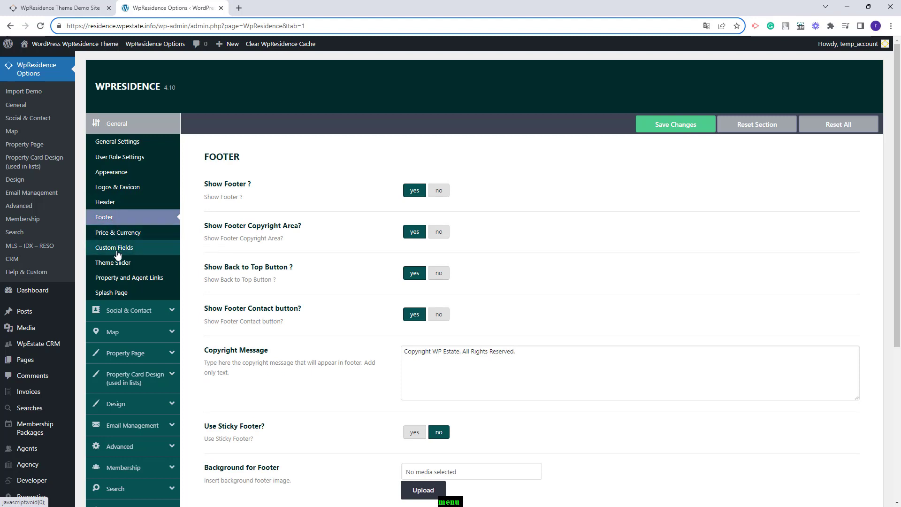
Review the theme's contact page details, social account links, and social login options
{"action": "left_click", "coordinate": [104, 311]}
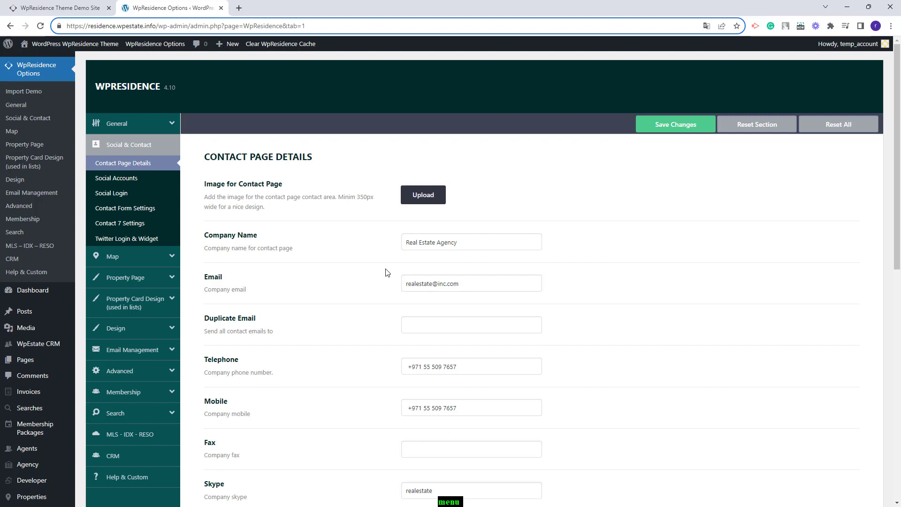
{"action": "scroll", "coordinate": [438, 230], "scroll_direction": "down", "scroll_amount": 5}
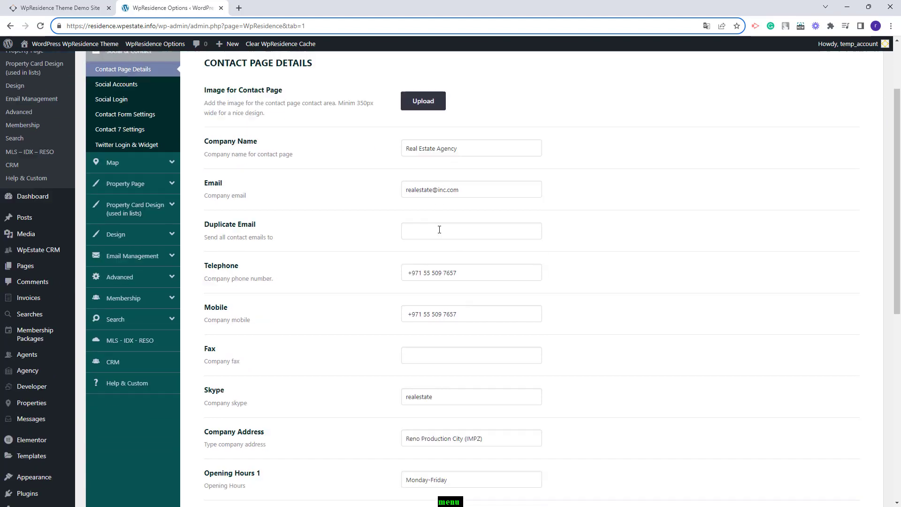
{"action": "scroll", "coordinate": [471, 287], "scroll_direction": "up", "scroll_amount": 5}
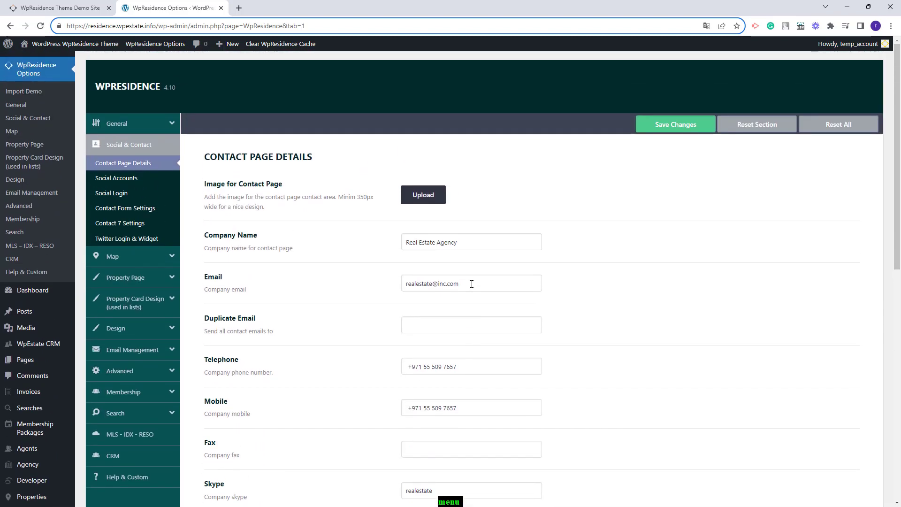
{"action": "left_click", "coordinate": [114, 180]}
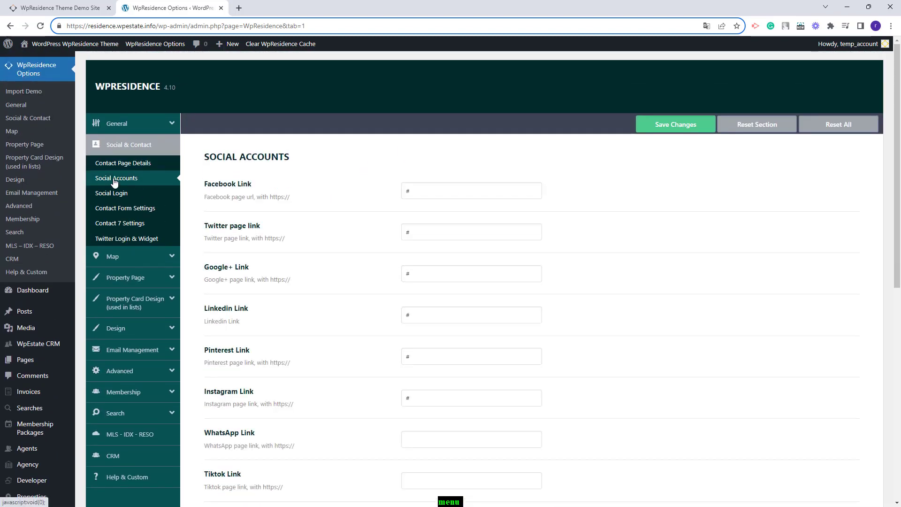
{"action": "left_click", "coordinate": [112, 194]}
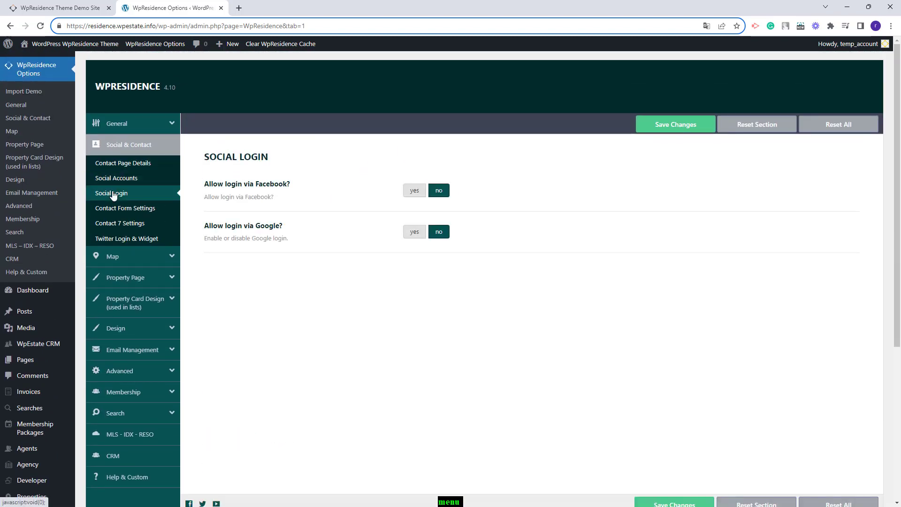
Set the theme's map system to Google Maps in the map settings
{"action": "left_click", "coordinate": [116, 258]}
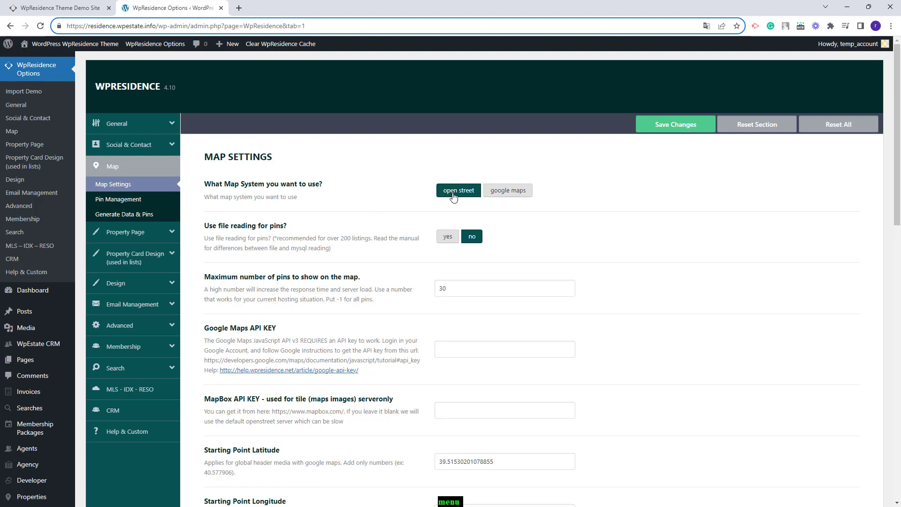
{"action": "left_click", "coordinate": [514, 192]}
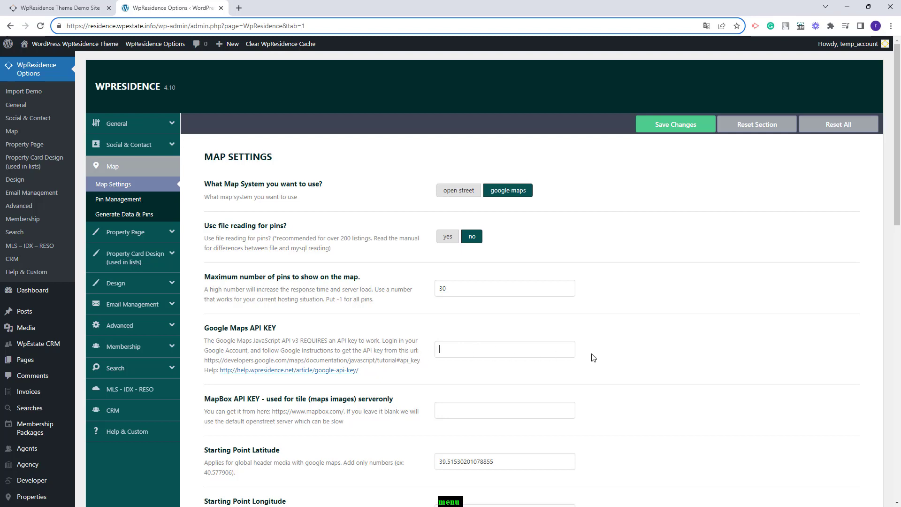
Review the property page layout choices and the property card unit types in the theme options
{"action": "left_click", "coordinate": [133, 239]}
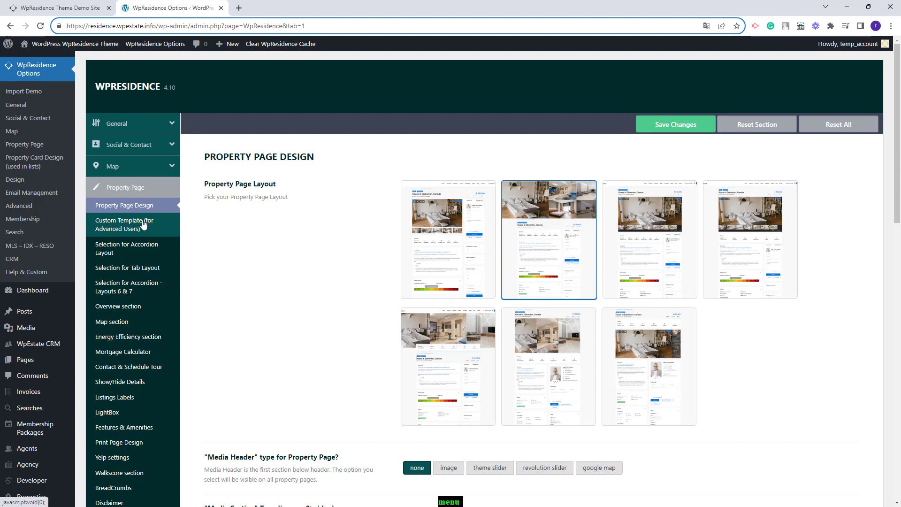
{"action": "scroll", "coordinate": [140, 228], "scroll_direction": "down", "scroll_amount": 5}
{"action": "left_click", "coordinate": [133, 324]}
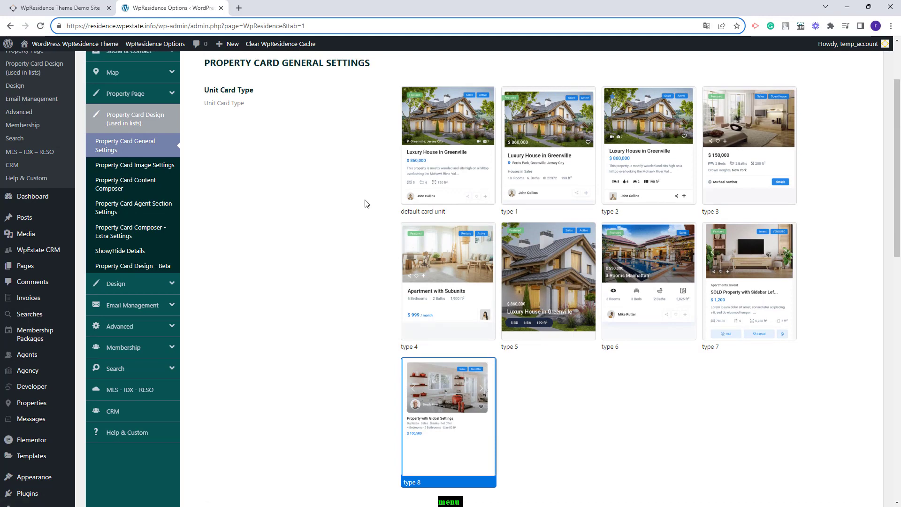
Review the theme's general design settings, custom color settings, and email settings
{"action": "left_click", "coordinate": [119, 283]}
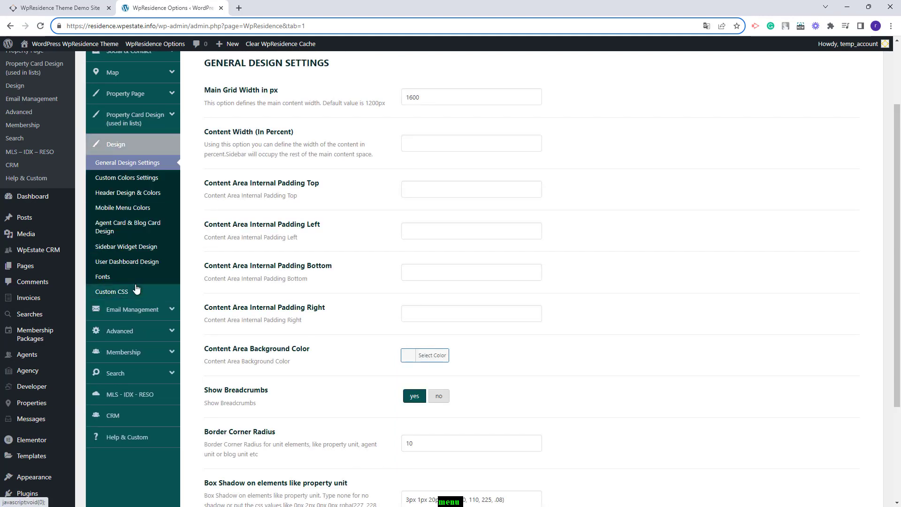
{"action": "left_click", "coordinate": [123, 178]}
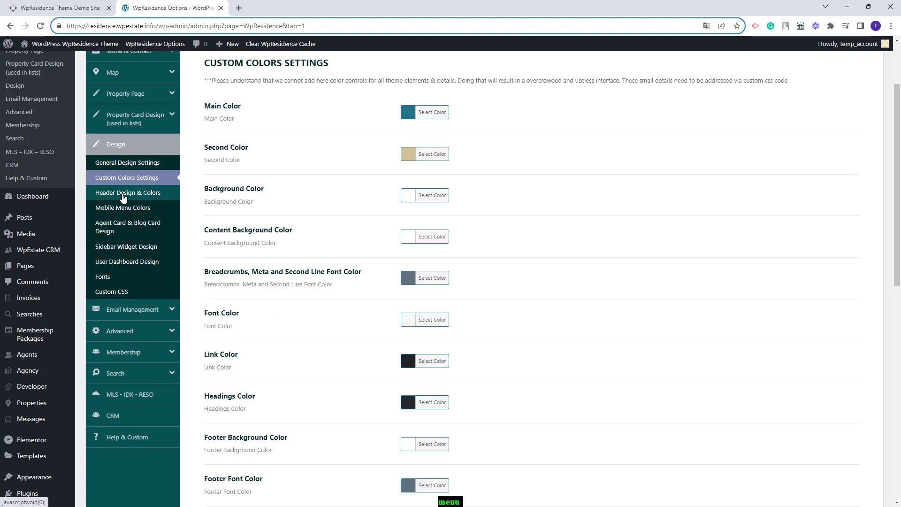
{"action": "left_click", "coordinate": [113, 309]}
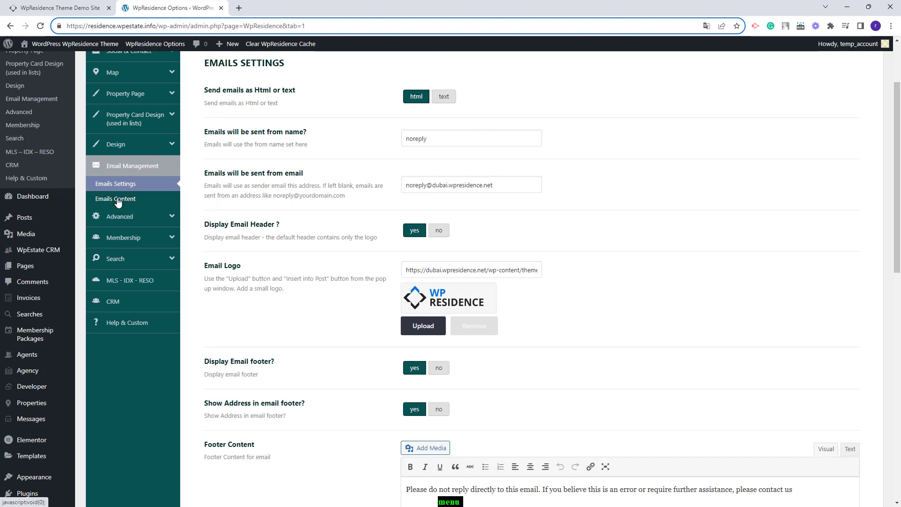
Review the membership settings along with the Stripe and WooCommerce payment options
{"action": "left_click", "coordinate": [124, 236]}
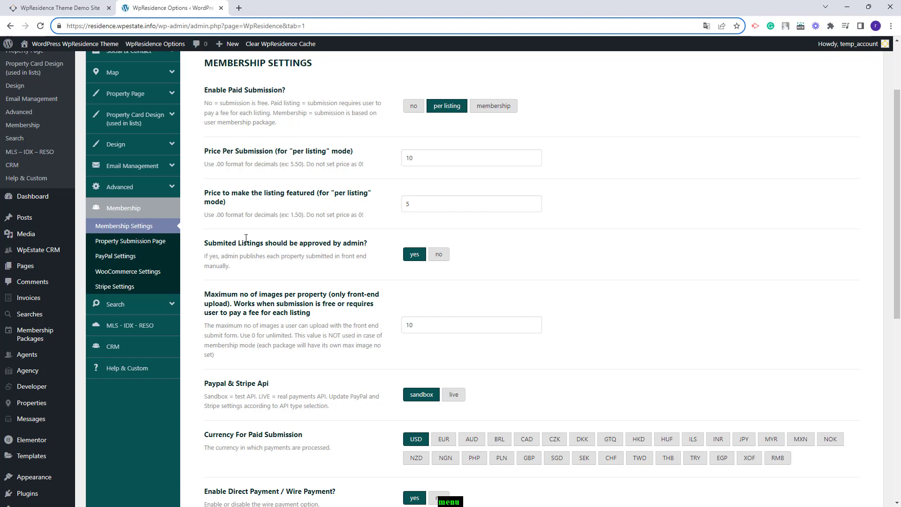
{"action": "left_click", "coordinate": [112, 262]}
{"action": "left_click", "coordinate": [107, 288]}
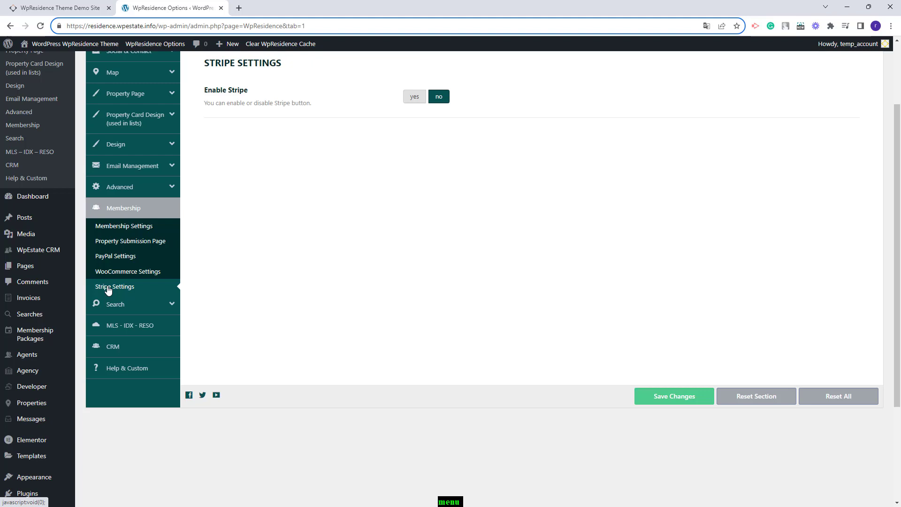
{"action": "left_click", "coordinate": [103, 279]}
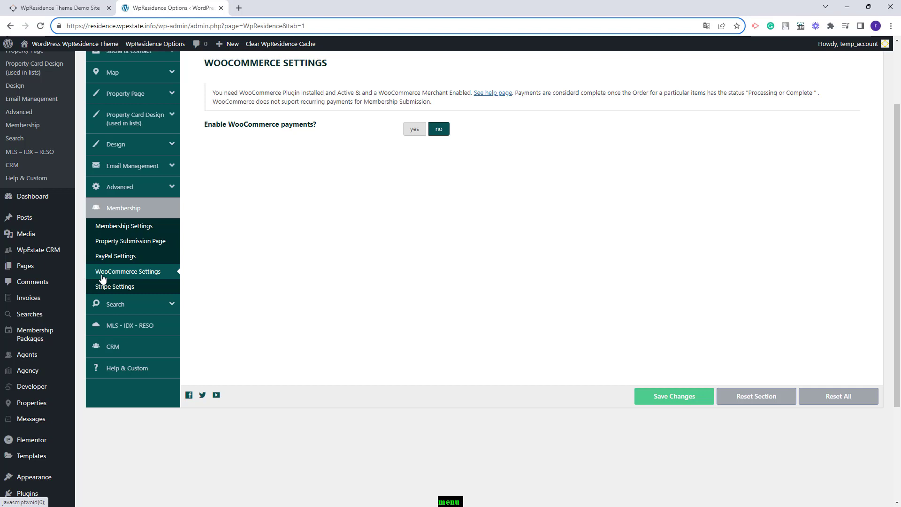
Review the advanced search display options and the advanced search form settings
{"action": "left_click", "coordinate": [123, 305]}
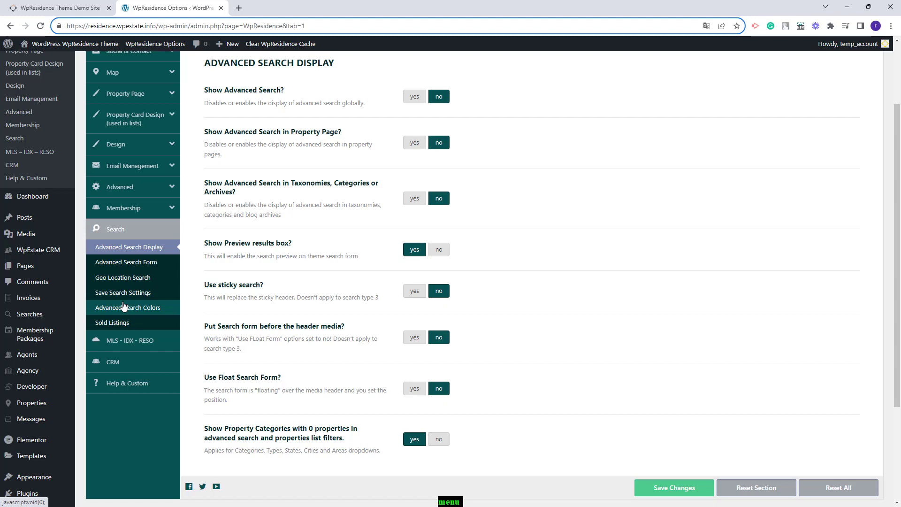
{"action": "left_click", "coordinate": [134, 263]}
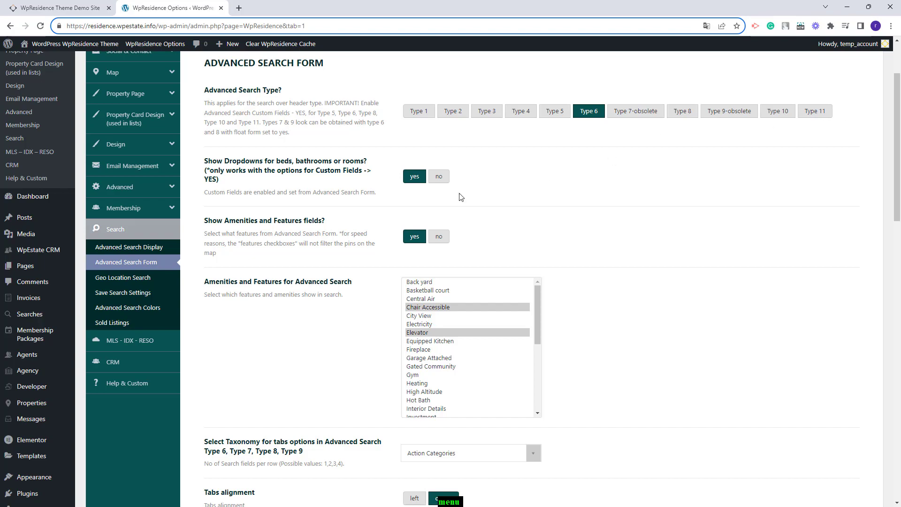
{"action": "scroll", "coordinate": [365, 241], "scroll_direction": "down", "scroll_amount": 8}
{"action": "scroll", "coordinate": [367, 241], "scroll_direction": "up", "scroll_amount": 7}
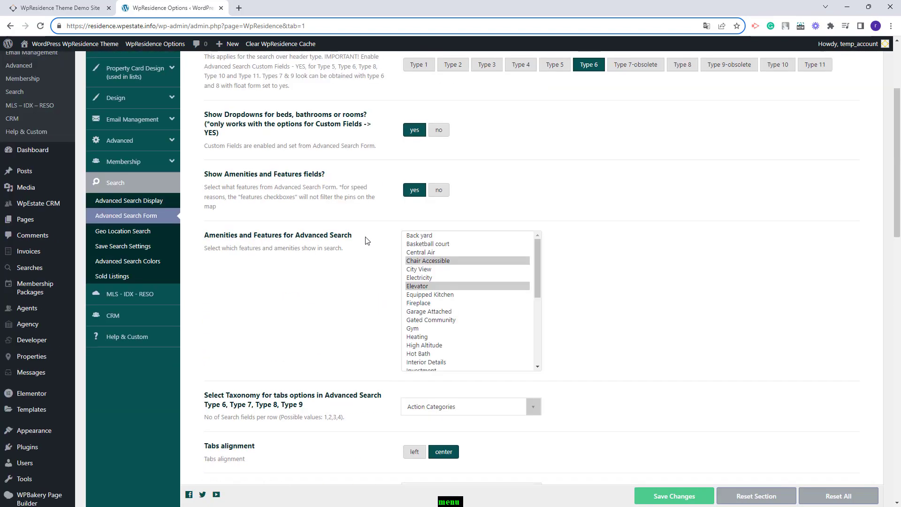
{"action": "scroll", "coordinate": [367, 241], "scroll_direction": "up", "scroll_amount": 3}
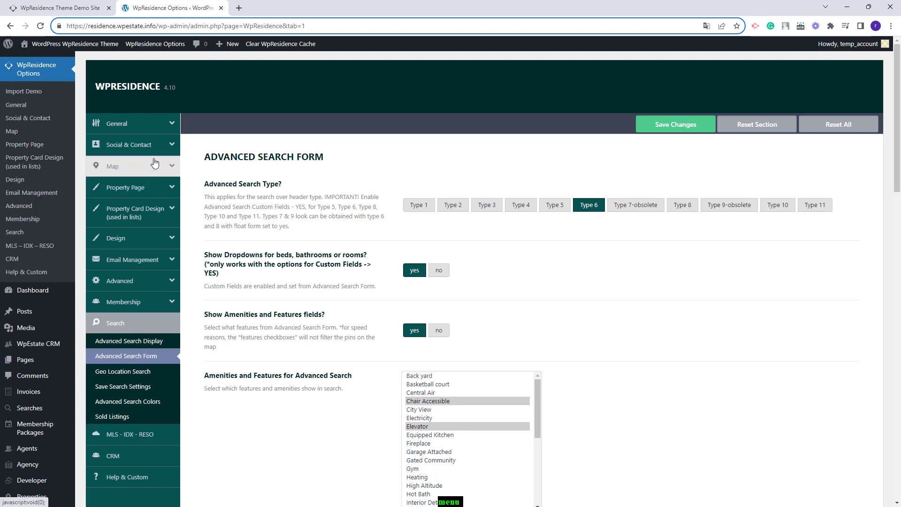
Open the site's homepage in a new browser tab and review its hero section and Latest Properties listings
{"action": "right_click", "coordinate": [97, 52]}
{"action": "left_click", "coordinate": [113, 52]}
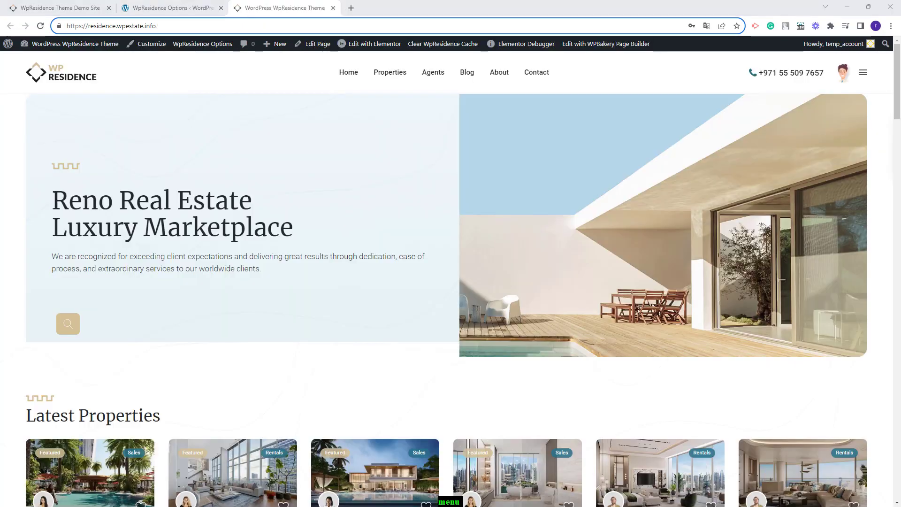
{"action": "scroll", "coordinate": [513, 244], "scroll_direction": "down", "scroll_amount": 7}
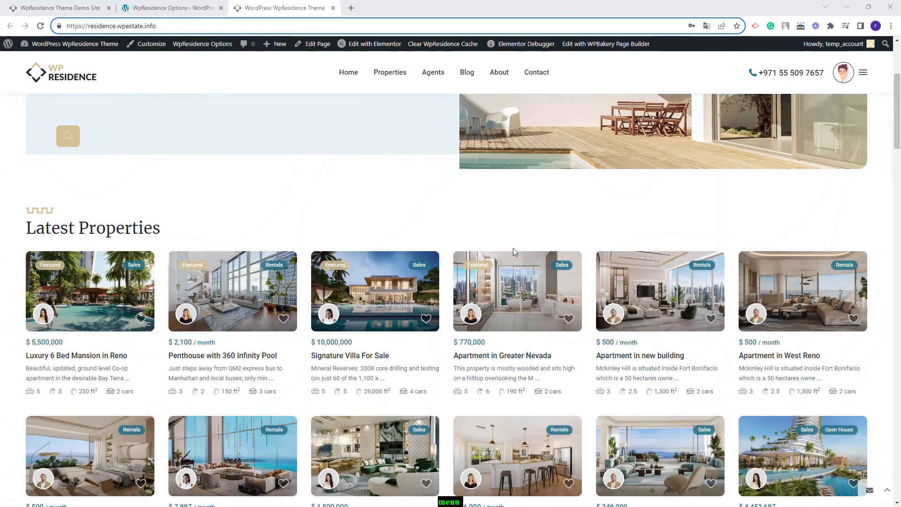
{"action": "scroll", "coordinate": [529, 254], "scroll_direction": "down", "scroll_amount": 5}
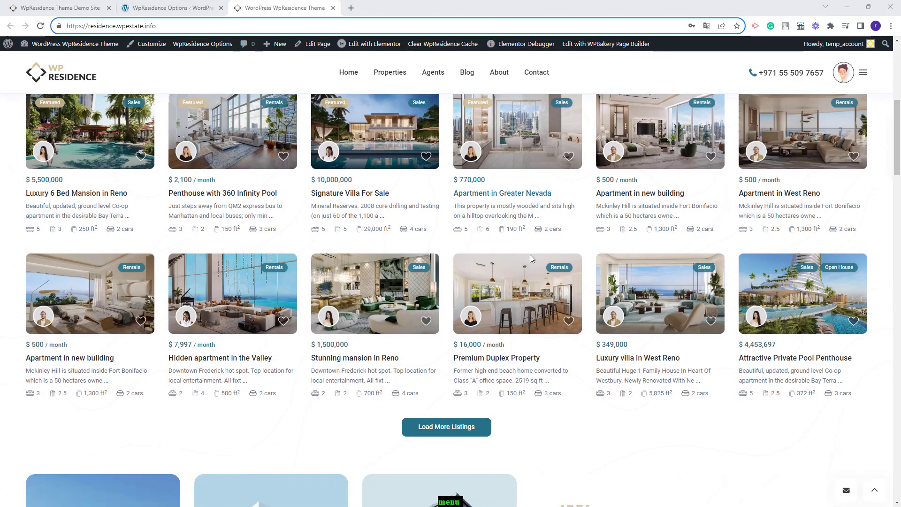
{"action": "scroll", "coordinate": [529, 257], "scroll_direction": "up", "scroll_amount": 5}
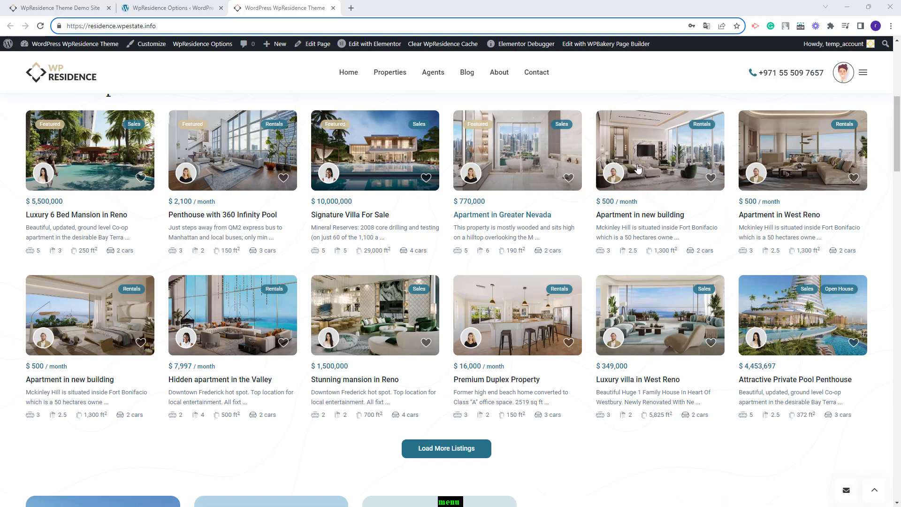
{"action": "scroll", "coordinate": [526, 253], "scroll_direction": "up", "scroll_amount": 7}
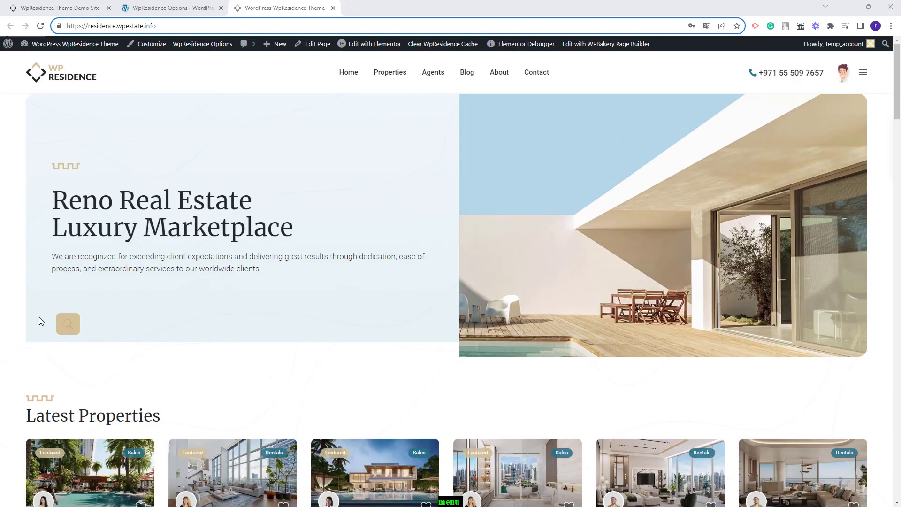
Examine the remaining homepage sections, from featured listings and areas through testimonials, team and blog to the contact form and footer
{"action": "scroll", "coordinate": [601, 247], "scroll_direction": "down", "scroll_amount": 10}
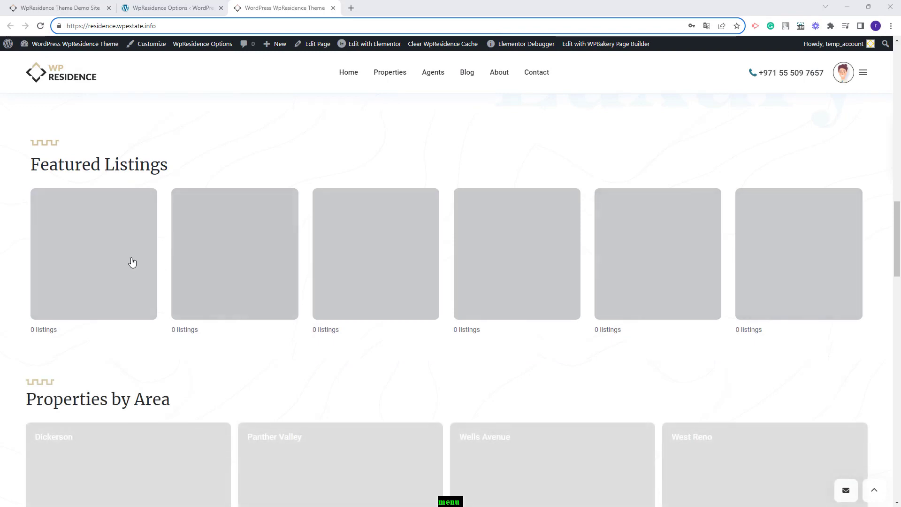
{"action": "scroll", "coordinate": [761, 268], "scroll_direction": "down", "scroll_amount": 2}
{"action": "scroll", "coordinate": [797, 281], "scroll_direction": "down", "scroll_amount": 15}
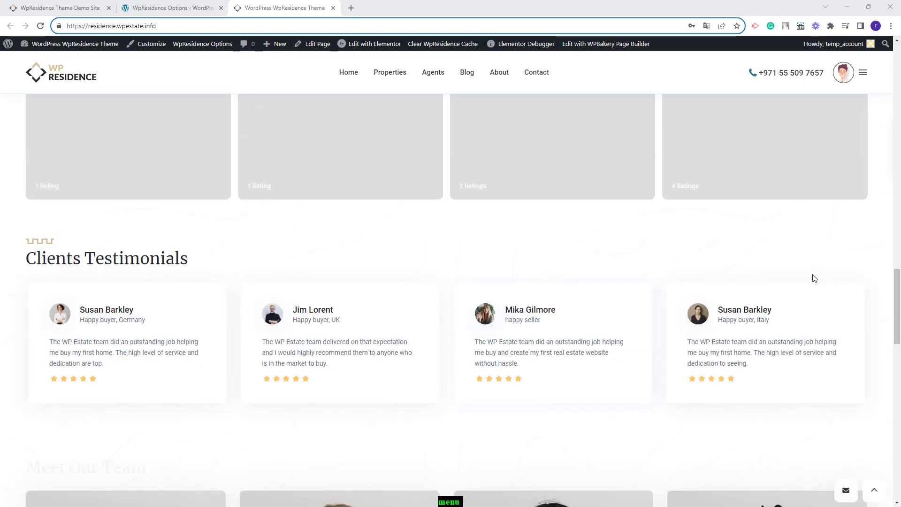
{"action": "scroll", "coordinate": [816, 277], "scroll_direction": "down", "scroll_amount": 11}
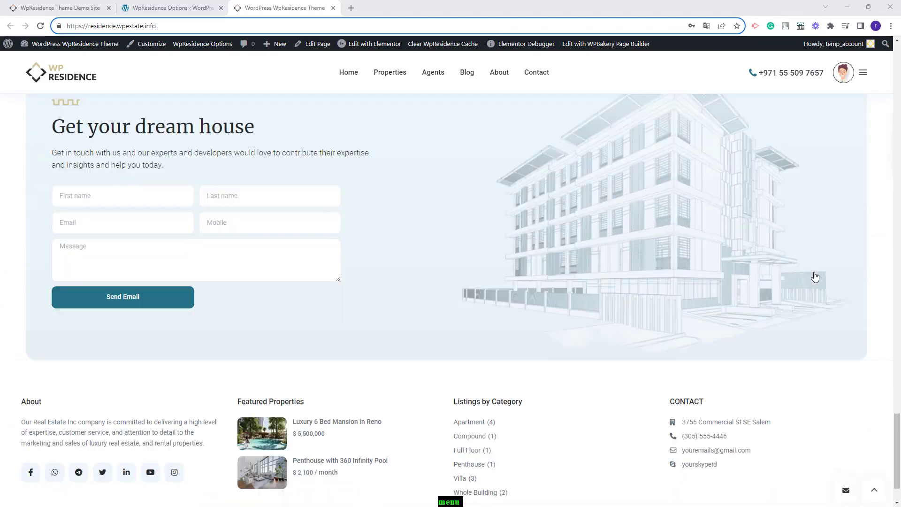
{"action": "scroll", "coordinate": [815, 275], "scroll_direction": "up", "scroll_amount": 3}
{"action": "scroll", "coordinate": [816, 275], "scroll_direction": "up", "scroll_amount": 11}
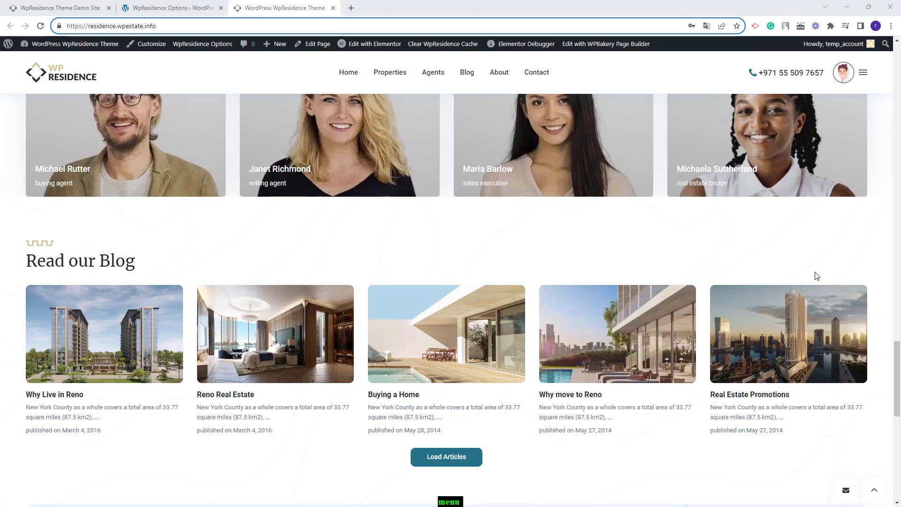
{"action": "scroll", "coordinate": [816, 277], "scroll_direction": "up", "scroll_amount": 12}
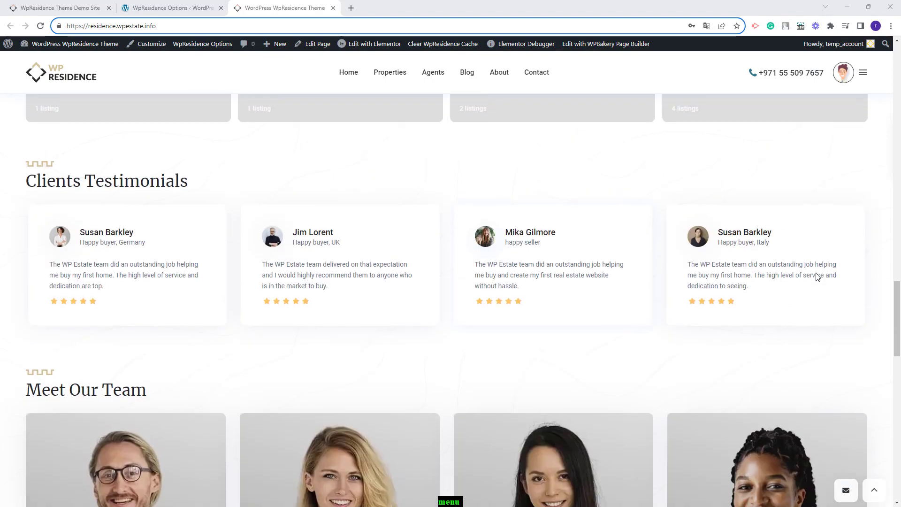
{"action": "scroll", "coordinate": [816, 277], "scroll_direction": "up", "scroll_amount": 4}
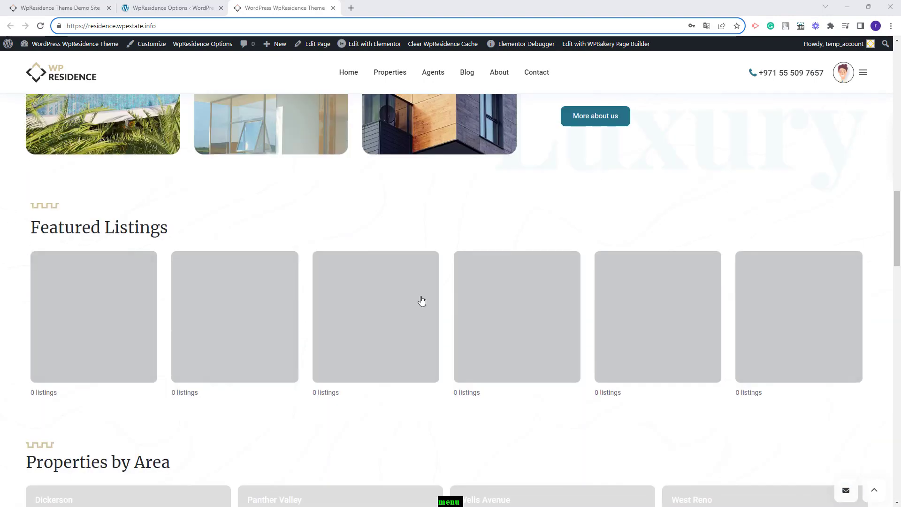
{"action": "scroll", "coordinate": [458, 275], "scroll_direction": "up", "scroll_amount": 8}
{"action": "scroll", "coordinate": [467, 232], "scroll_direction": "up", "scroll_amount": 4}
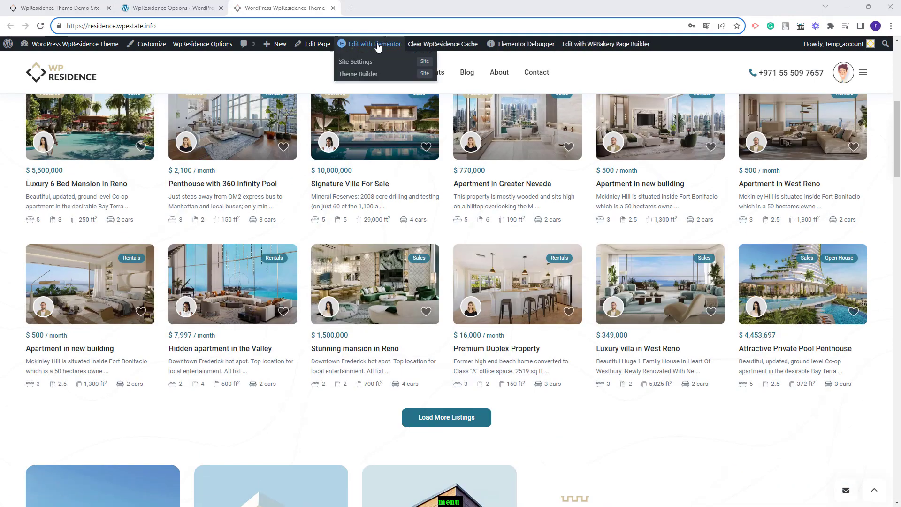
Open the homepage in Elementor in a new browser tab and select the hero's Search Form Builder widget for editing
{"action": "right_click", "coordinate": [366, 45]}
{"action": "left_click", "coordinate": [395, 53]}
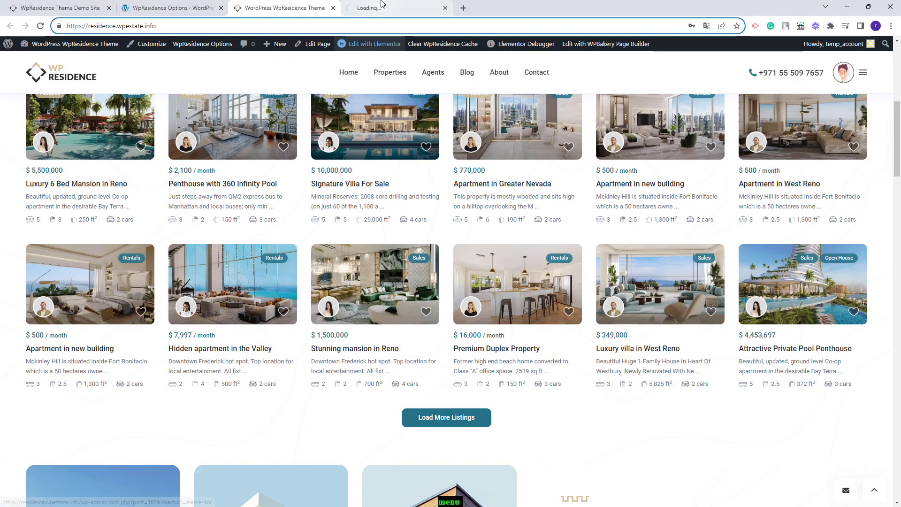
{"action": "left_click", "coordinate": [381, 5]}
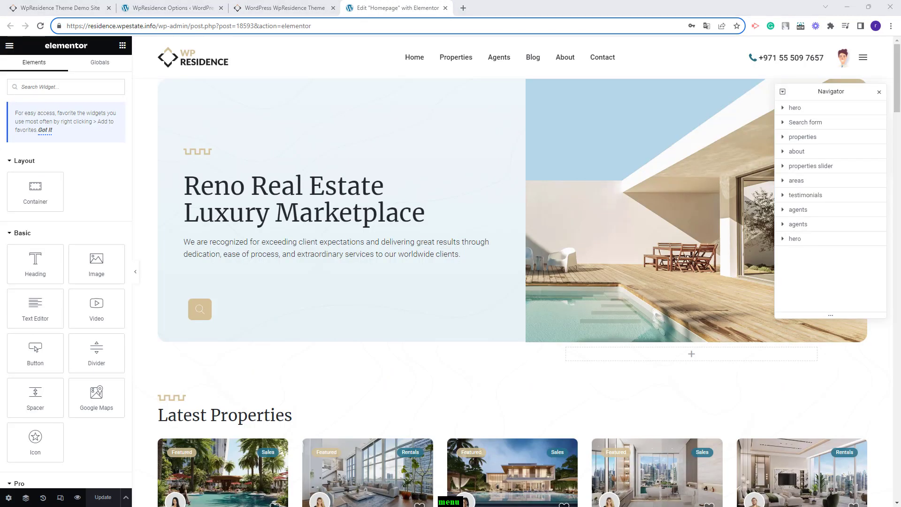
{"action": "left_click", "coordinate": [201, 311]}
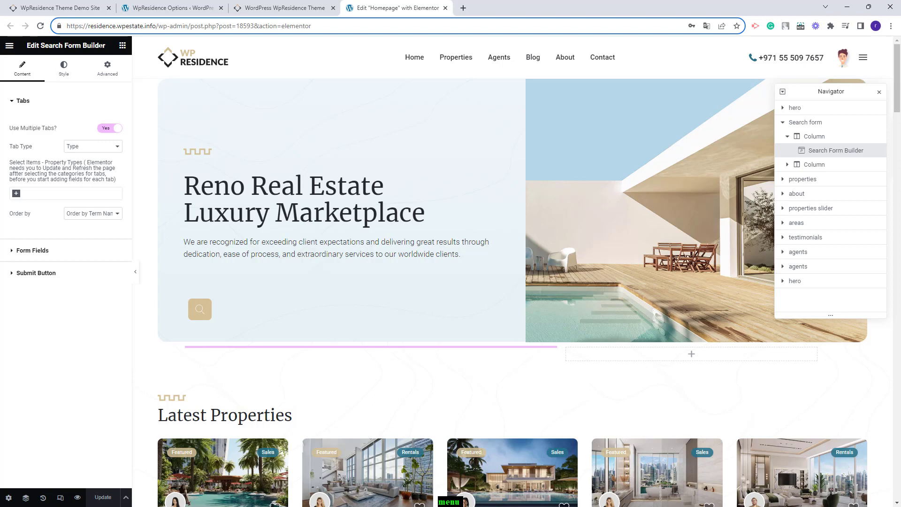
Add Rentals and Sales as the search form's property type tabs to match the demo site, then update the page and reload the editor
{"action": "left_click", "coordinate": [39, 9]}
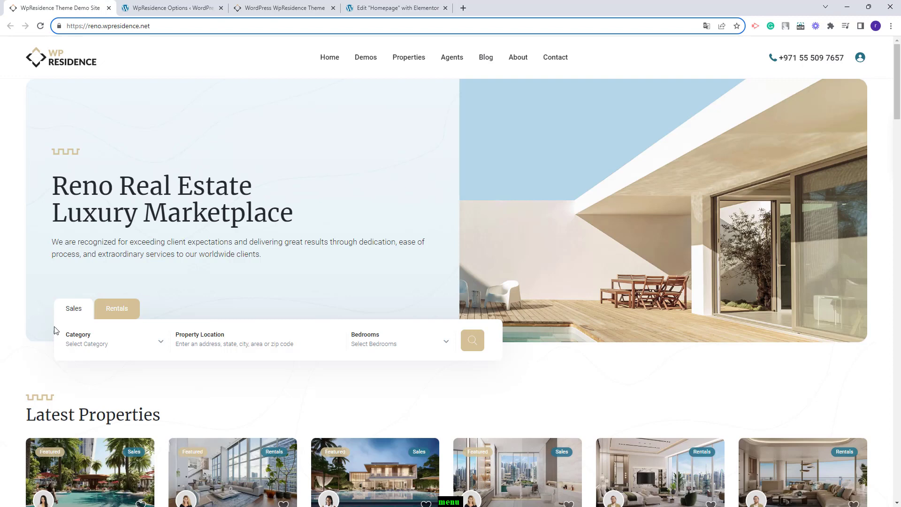
{"action": "left_click", "coordinate": [393, 9]}
{"action": "left_click", "coordinate": [16, 193]}
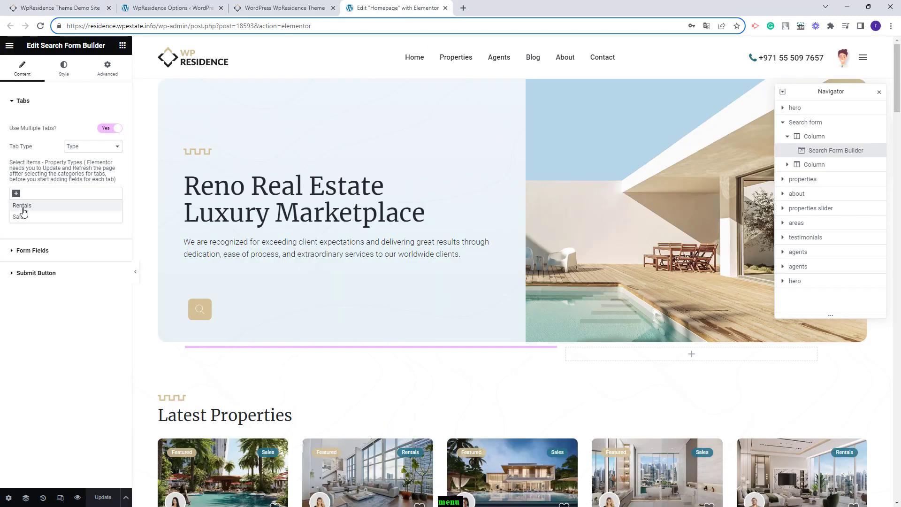
{"action": "left_click", "coordinate": [22, 205]}
{"action": "left_click", "coordinate": [17, 217]}
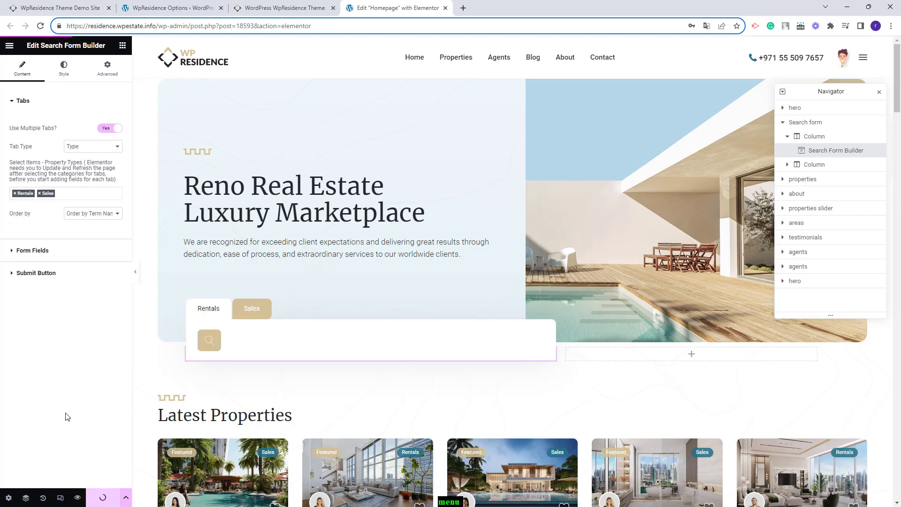
{"action": "key", "text": "F5"}
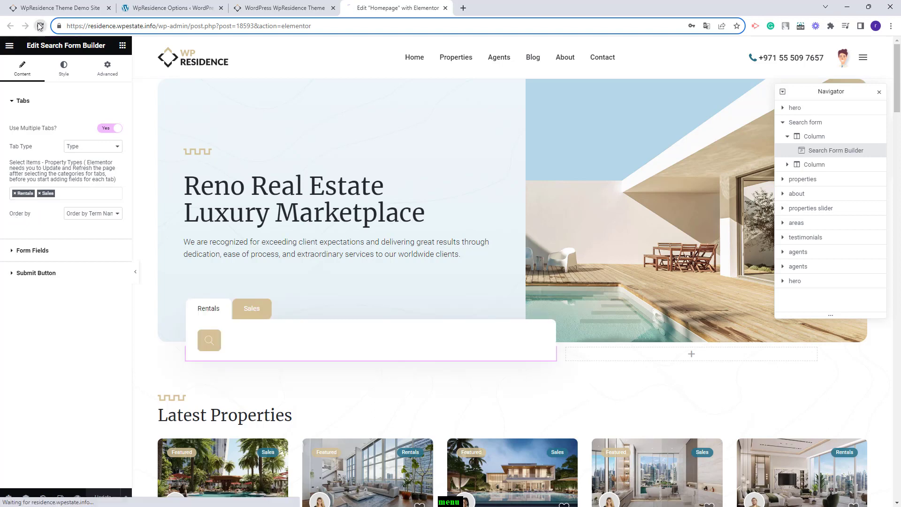
Assign the first Category field of the search form to the Sales tab
{"action": "left_click", "coordinate": [217, 336]}
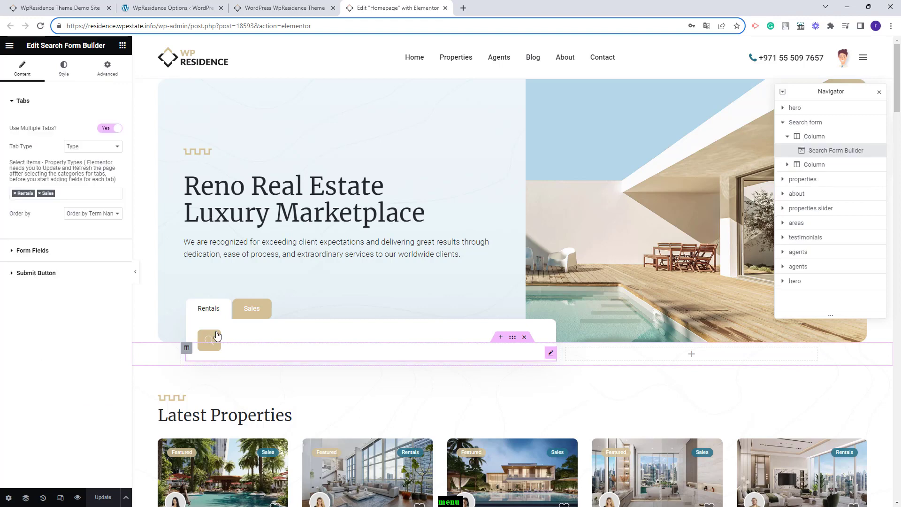
{"action": "left_click", "coordinate": [46, 252]}
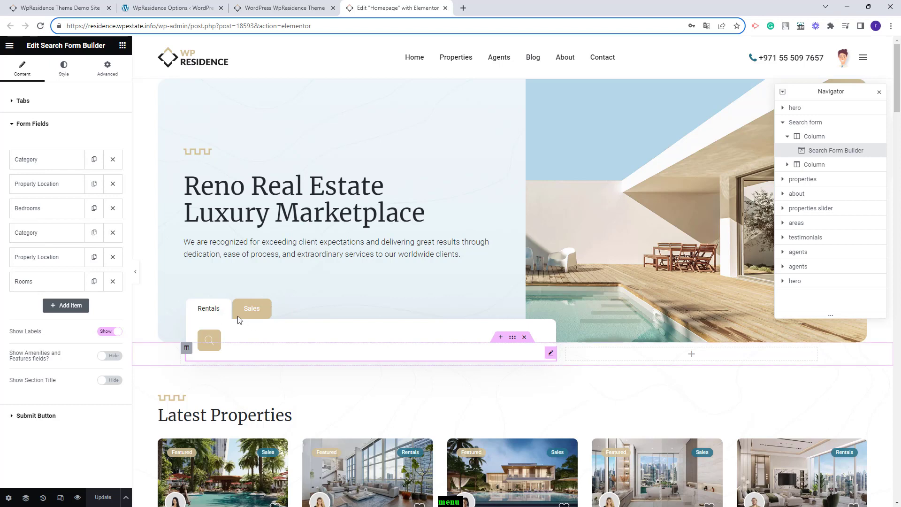
{"action": "left_click", "coordinate": [47, 162]}
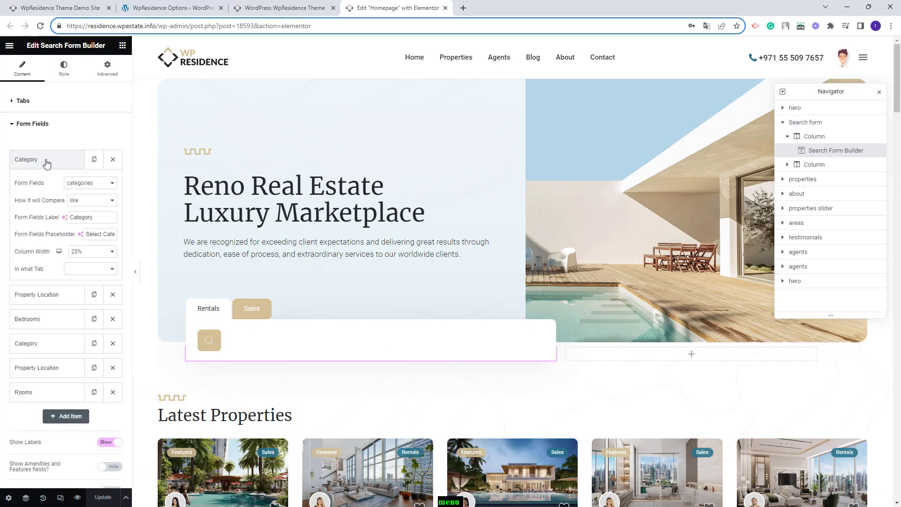
{"action": "left_click", "coordinate": [90, 269]}
{"action": "left_click", "coordinate": [83, 283]}
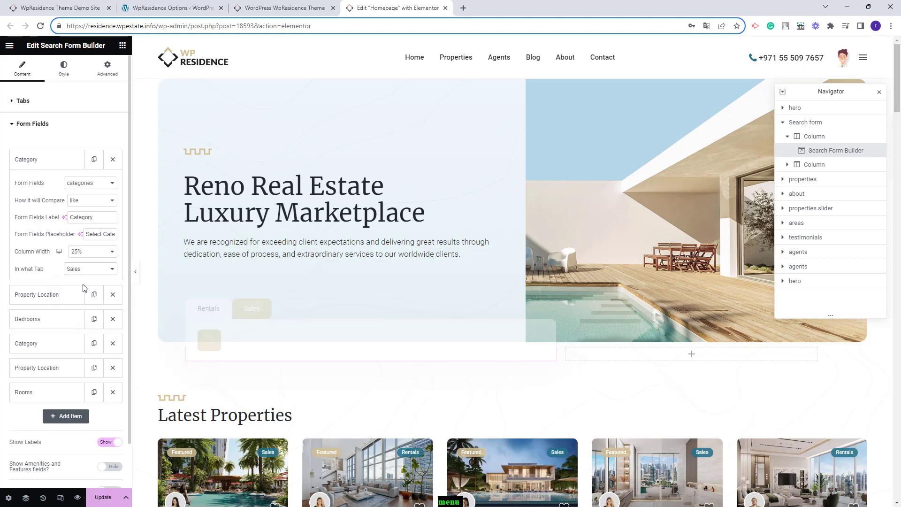
Assign the remaining search form fields to their tabs, placing the second Category, second Property Location and Rooms fields under Rentals
{"action": "left_click", "coordinate": [55, 299]}
{"action": "left_click", "coordinate": [54, 298]}
{"action": "left_click", "coordinate": [69, 345]}
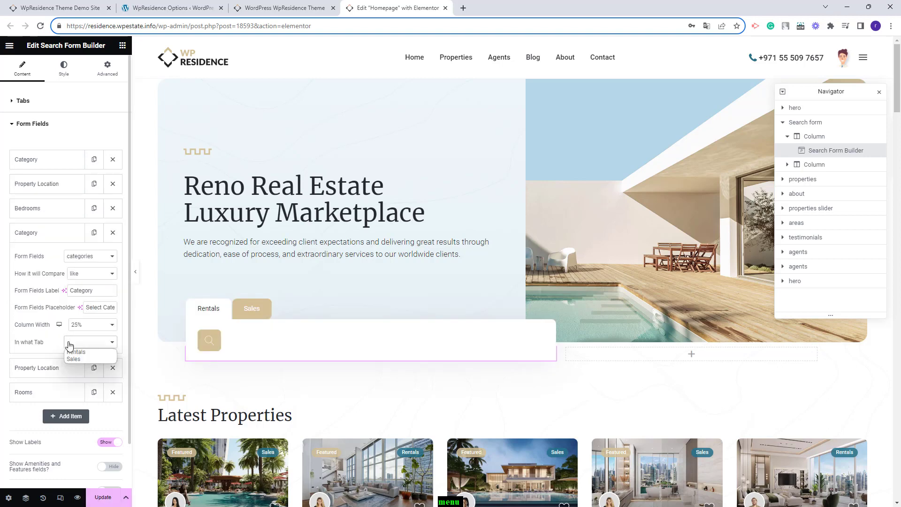
{"action": "left_click", "coordinate": [75, 352]}
{"action": "left_click", "coordinate": [29, 392]}
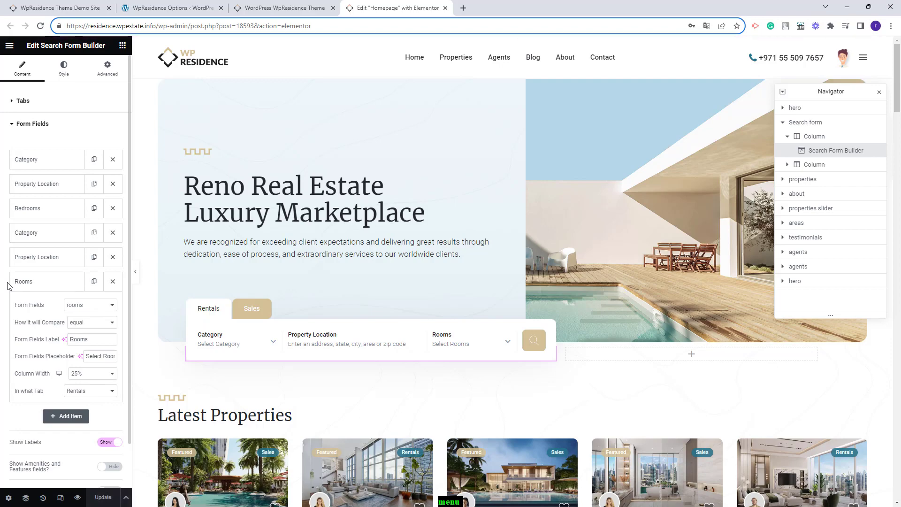
Check the search form on the live homepage by switching between its Sales and Rentals tabs
{"action": "left_click", "coordinate": [281, 8]}
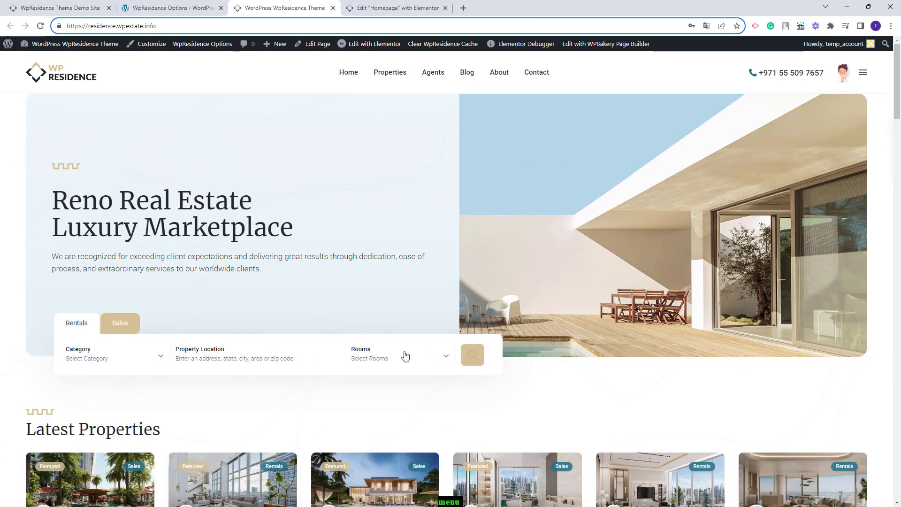
{"action": "left_click", "coordinate": [121, 330]}
{"action": "left_click", "coordinate": [81, 323]}
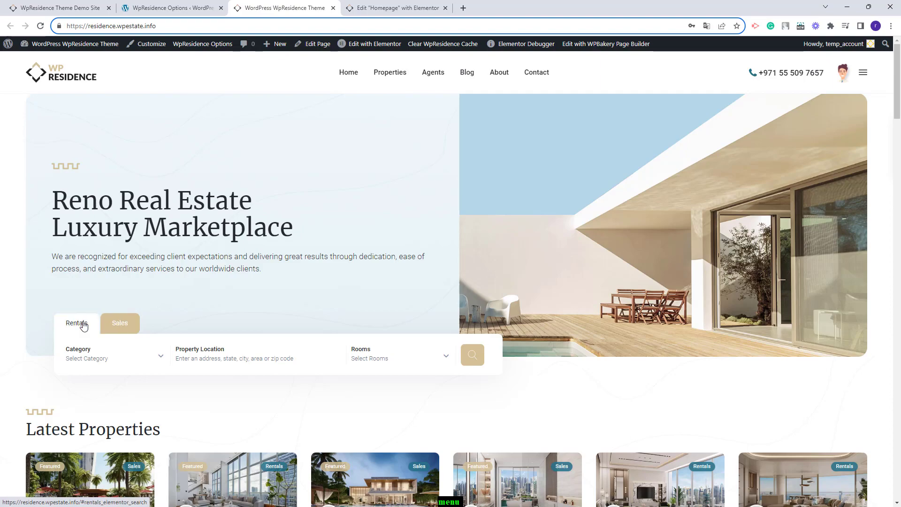
Return to the Elementor editor and inspect the category source options of the first Featured Listings category grid
{"action": "left_click", "coordinate": [345, 4]}
{"action": "scroll", "coordinate": [480, 216], "scroll_direction": "down", "scroll_amount": 3}
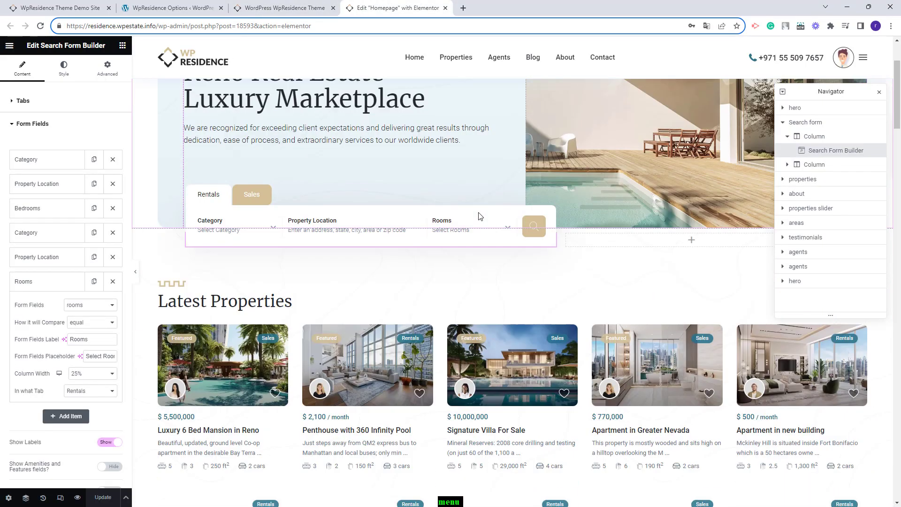
{"action": "scroll", "coordinate": [466, 261], "scroll_direction": "down", "scroll_amount": 10}
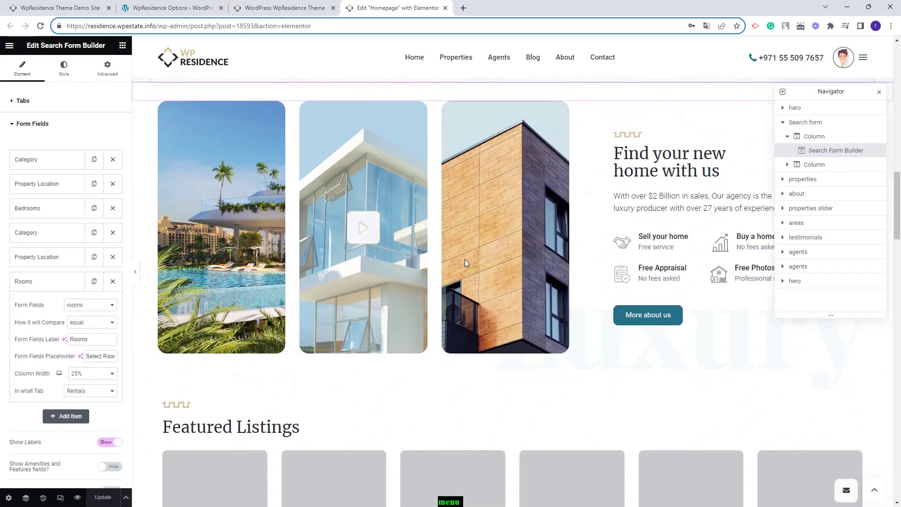
{"action": "scroll", "coordinate": [464, 259], "scroll_direction": "down", "scroll_amount": 5}
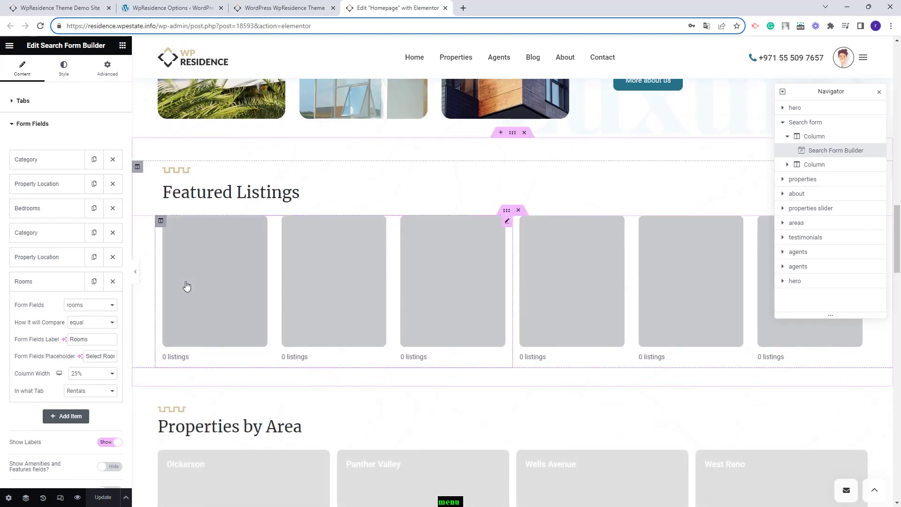
{"action": "left_click", "coordinate": [187, 286]}
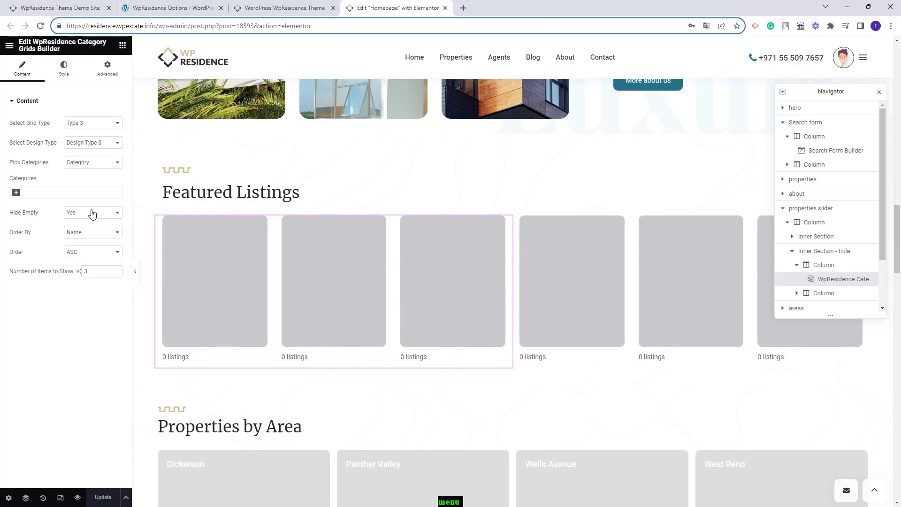
{"action": "left_click", "coordinate": [95, 165]}
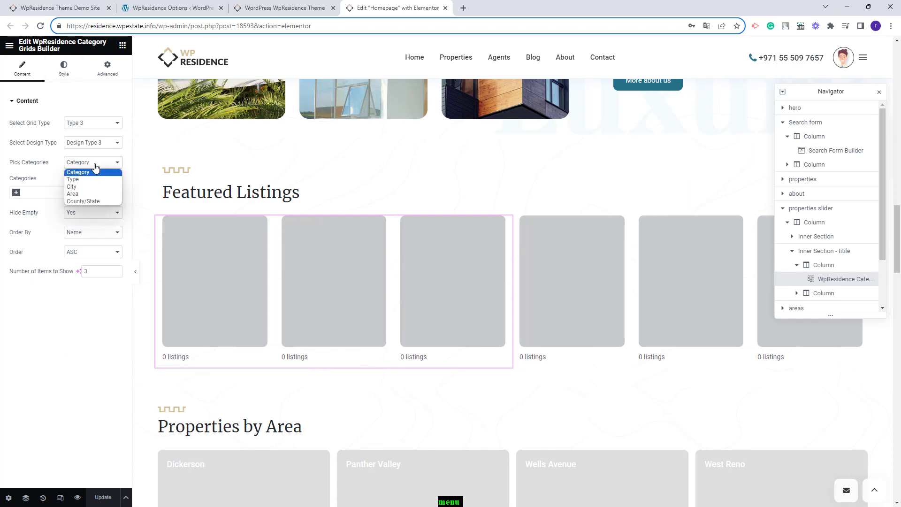
{"action": "left_click", "coordinate": [95, 166]}
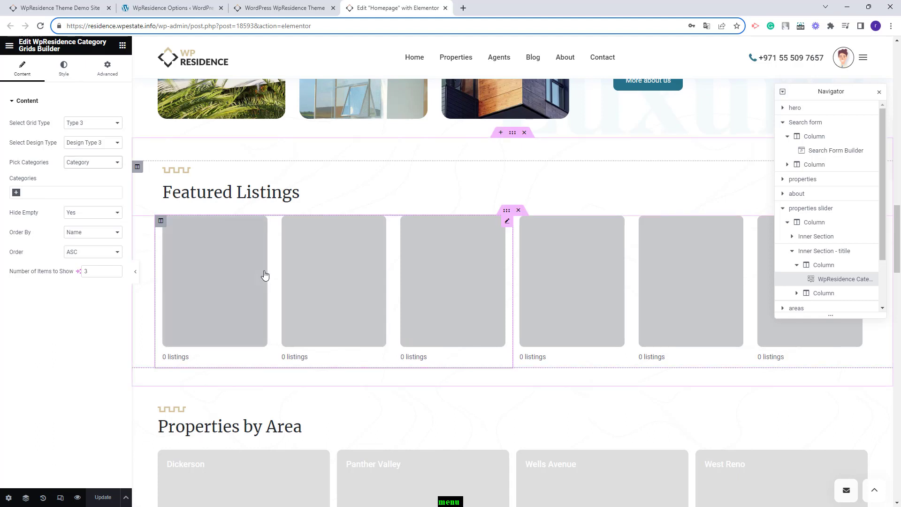
Open the Apartment property category for editing in the WordPress admin
{"action": "left_click", "coordinate": [196, 6]}
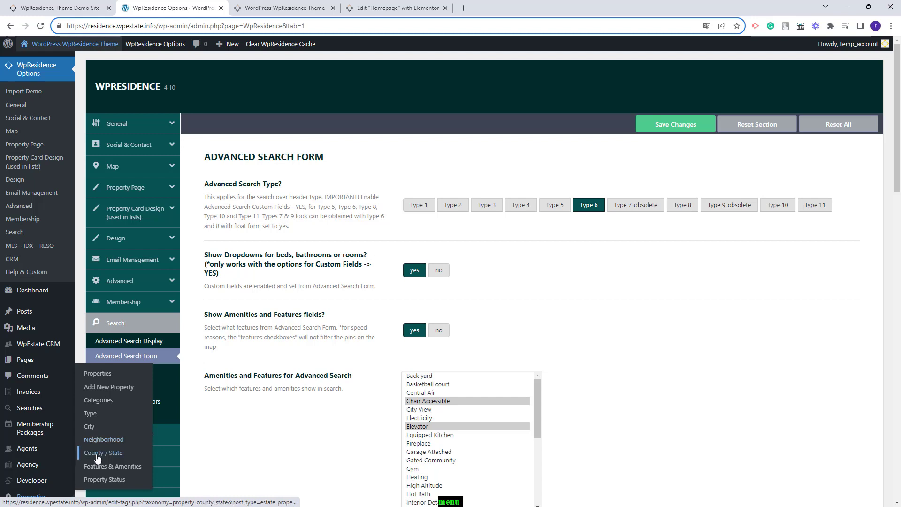
{"action": "left_click", "coordinate": [96, 480]}
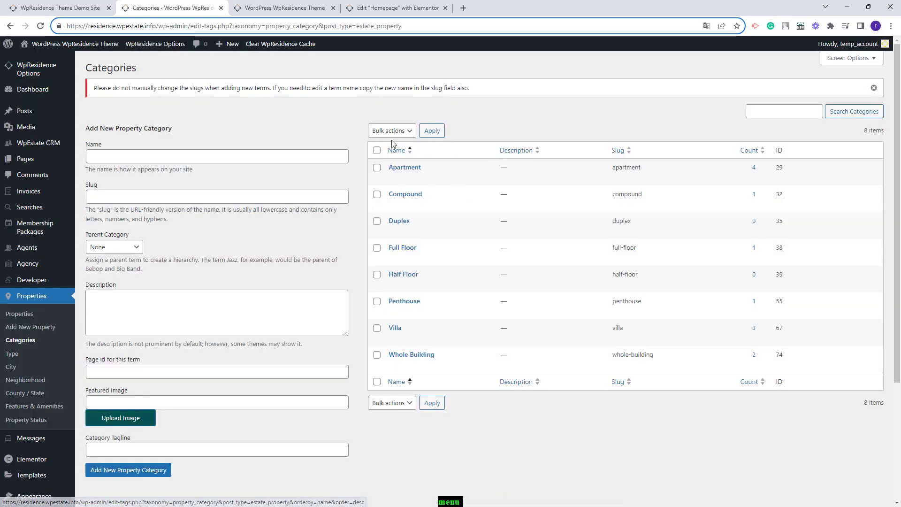
{"action": "mouse_move", "coordinate": [410, 172]}
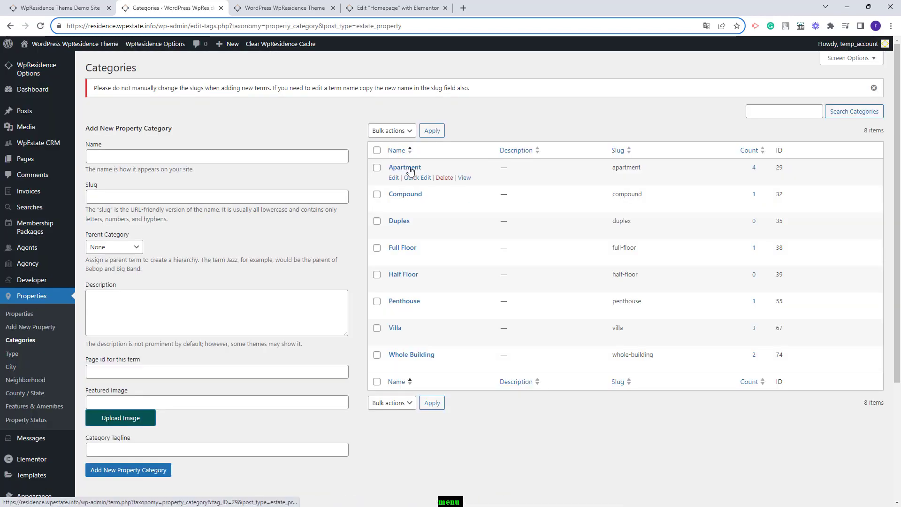
{"action": "left_click", "coordinate": [394, 178]}
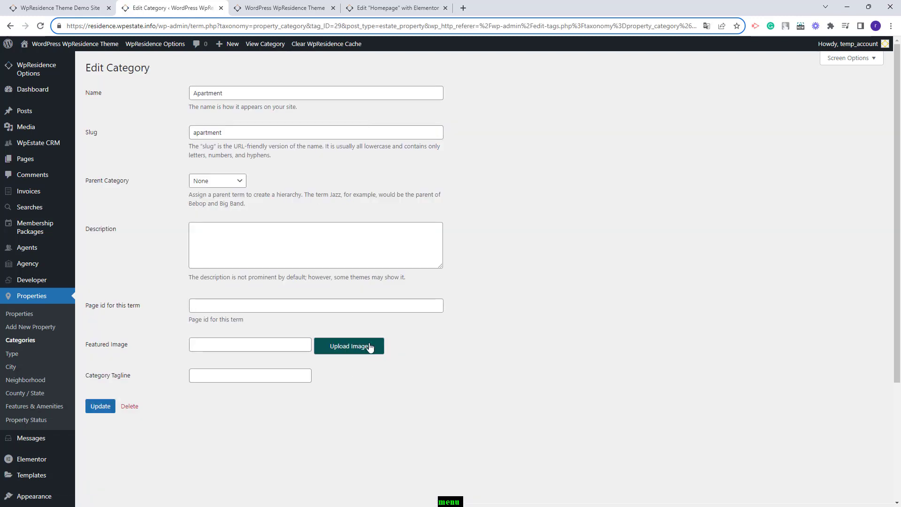
Upload 1a.jpeg as the Apartment category's featured image and update the category
{"action": "left_click", "coordinate": [370, 347]}
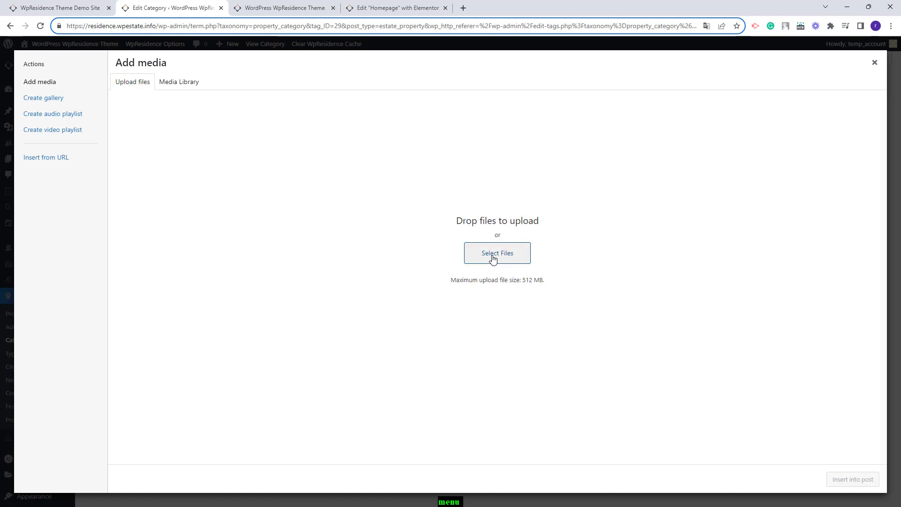
{"action": "left_click", "coordinate": [185, 84]}
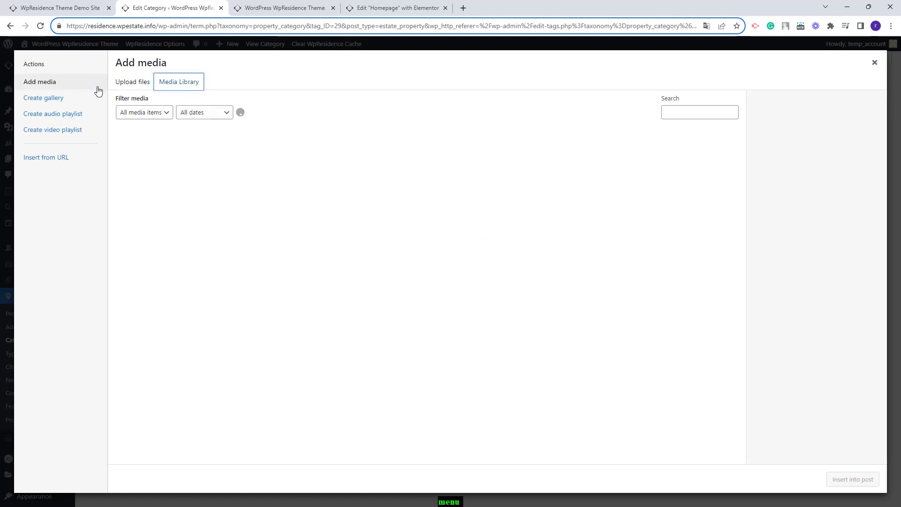
{"action": "left_click", "coordinate": [126, 85]}
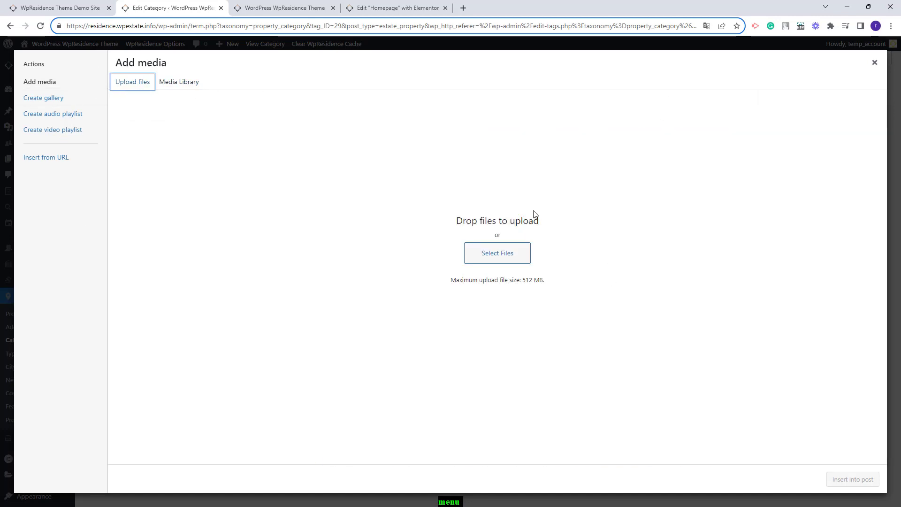
{"action": "left_click", "coordinate": [515, 256]}
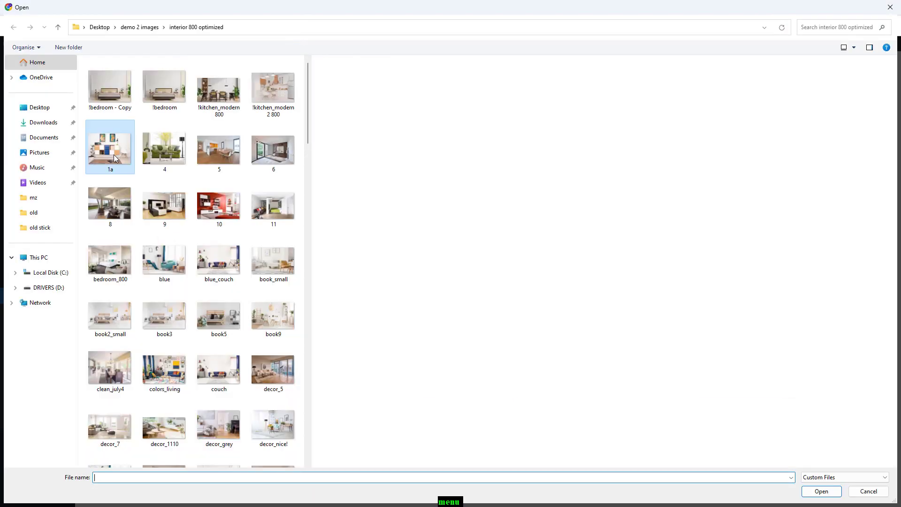
{"action": "left_click", "coordinate": [113, 154]}
{"action": "left_click", "coordinate": [820, 490]}
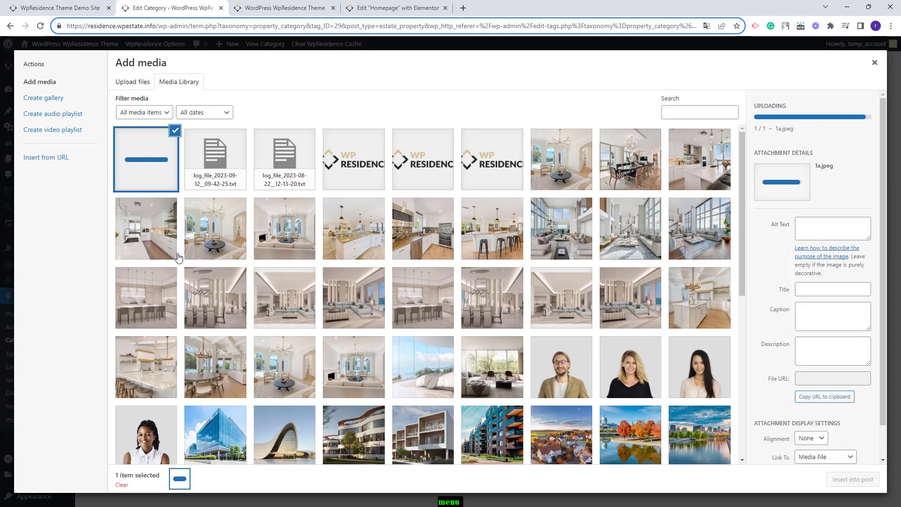
{"action": "left_click", "coordinate": [852, 479]}
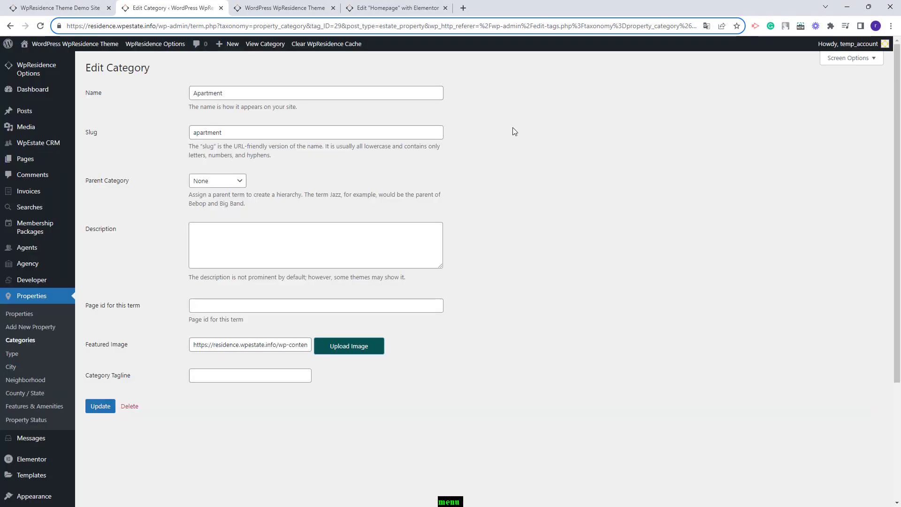
{"action": "left_click", "coordinate": [101, 406]}
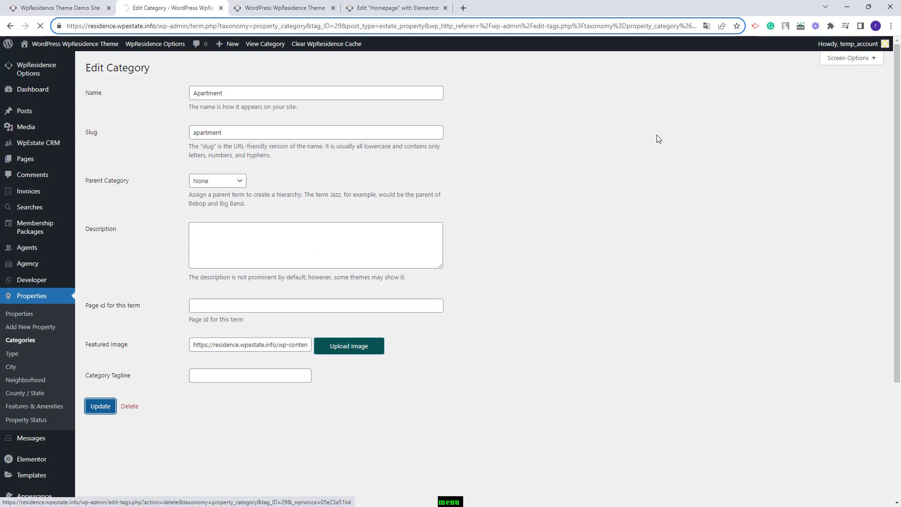
Reload the live homepage and check the Featured Listings and Properties by Area sections
{"action": "left_click", "coordinate": [284, 8]}
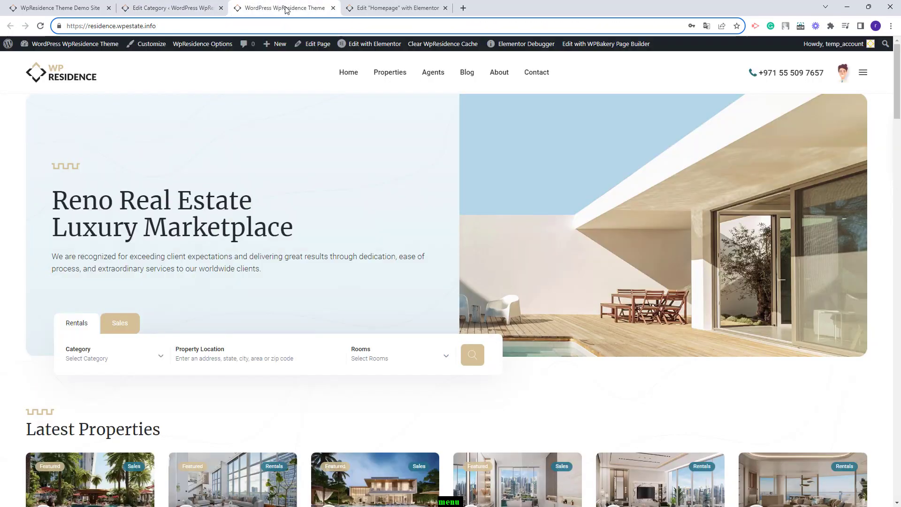
{"action": "left_click", "coordinate": [40, 26]}
{"action": "scroll", "coordinate": [488, 280], "scroll_direction": "down", "scroll_amount": 10}
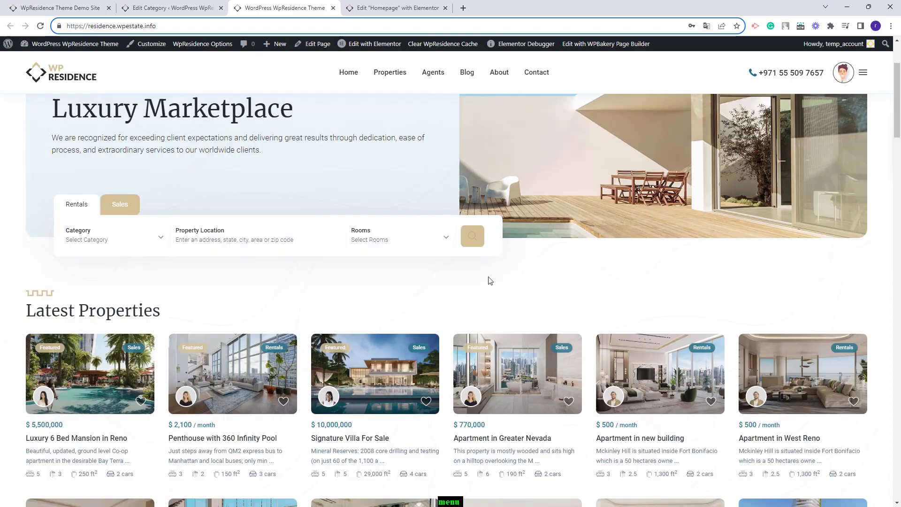
{"action": "scroll", "coordinate": [517, 281], "scroll_direction": "down", "scroll_amount": 10}
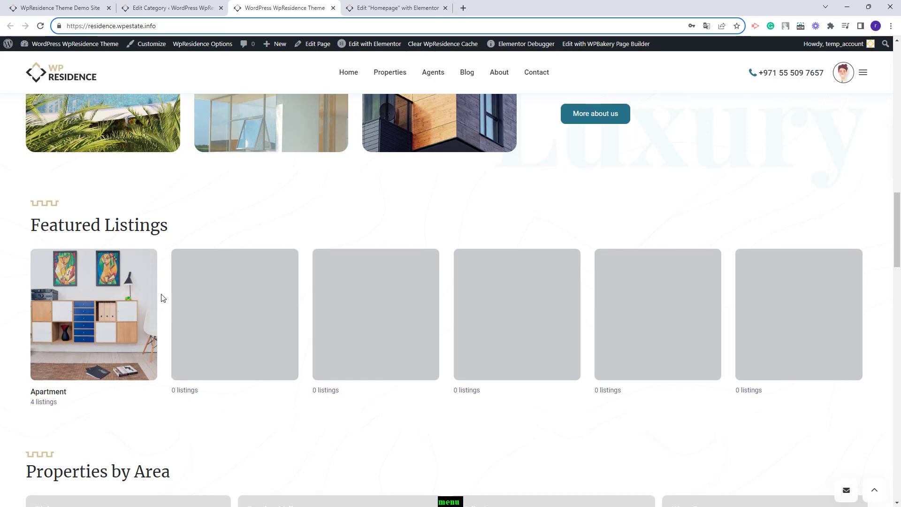
{"action": "scroll", "coordinate": [295, 316], "scroll_direction": "down", "scroll_amount": 4}
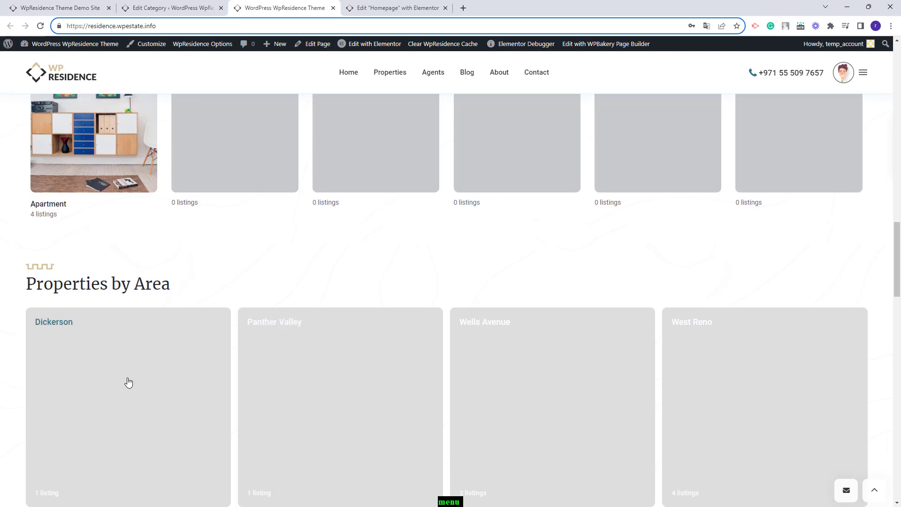
Select the Properties by Area grid in the Elementor editor to examine which taxonomy and neighborhoods it uses
{"action": "left_click", "coordinate": [382, 7]}
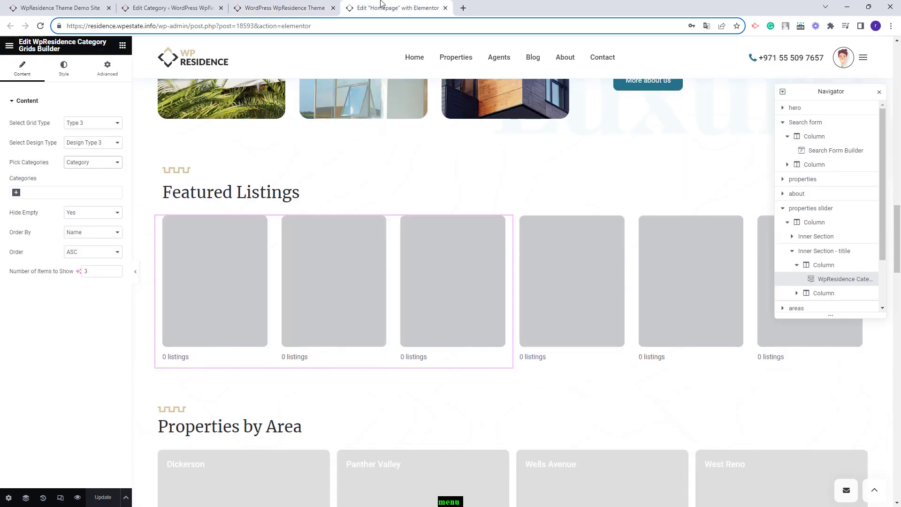
{"action": "scroll", "coordinate": [426, 163], "scroll_direction": "down", "scroll_amount": 3}
{"action": "scroll", "coordinate": [426, 163], "scroll_direction": "down", "scroll_amount": 2}
{"action": "left_click", "coordinate": [235, 314]}
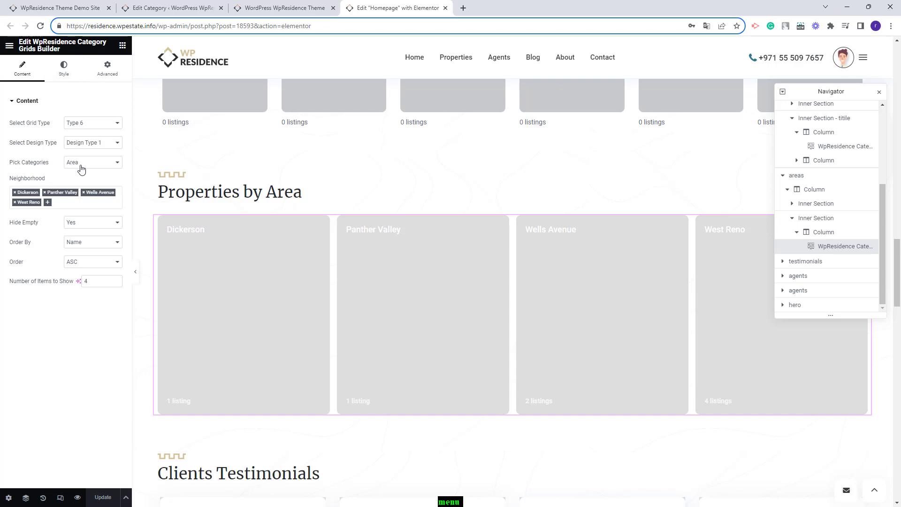
Open the Dickerson neighborhood for editing in the WordPress admin
{"action": "left_click", "coordinate": [160, 10]}
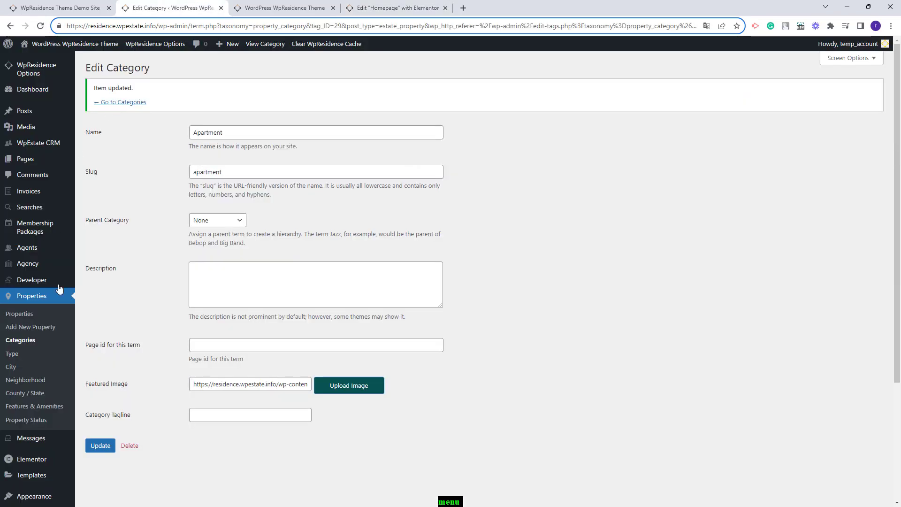
{"action": "left_click", "coordinate": [19, 382]}
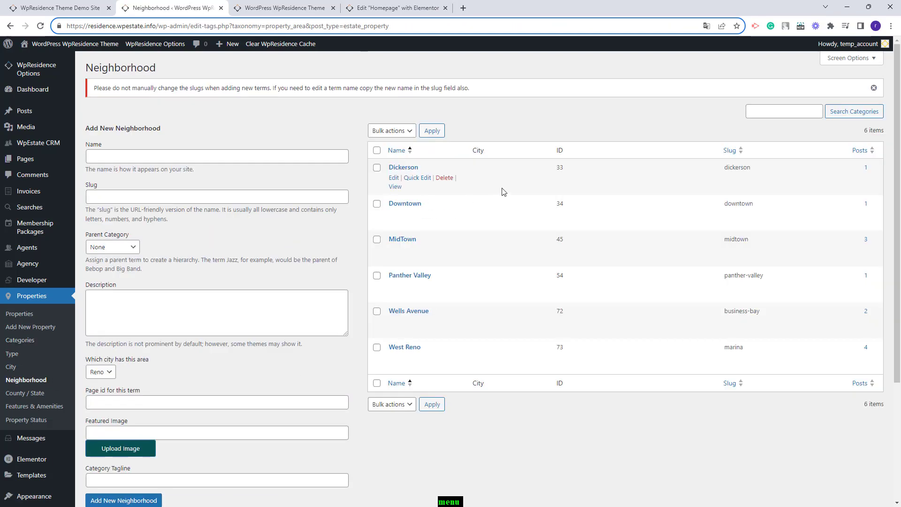
{"action": "left_click", "coordinate": [393, 178]}
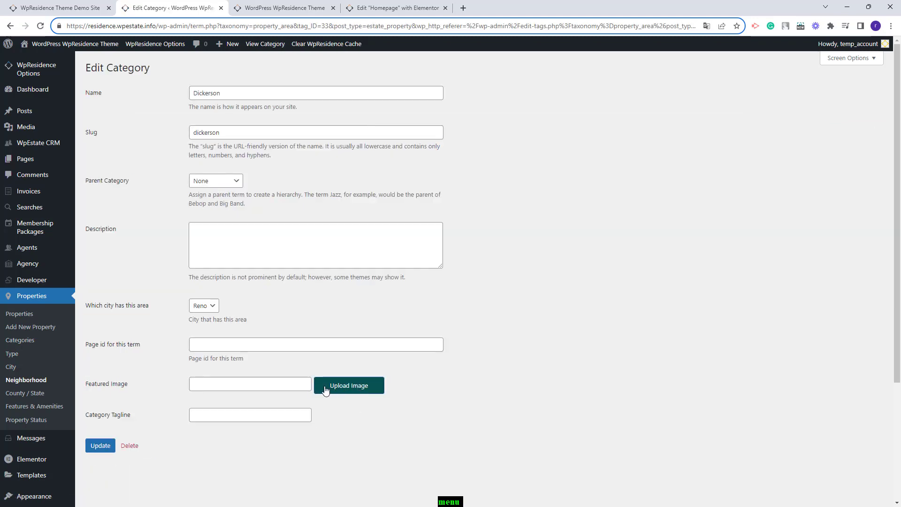
Upload city2.jpg as the Dickerson neighborhood's featured image and update the neighborhood
{"action": "left_click", "coordinate": [327, 391]}
{"action": "left_click", "coordinate": [124, 83]}
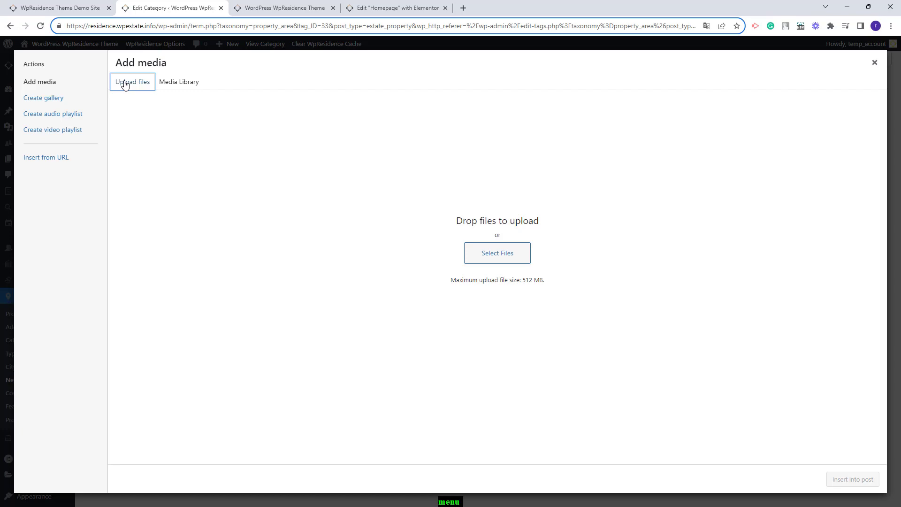
{"action": "left_click", "coordinate": [496, 259]}
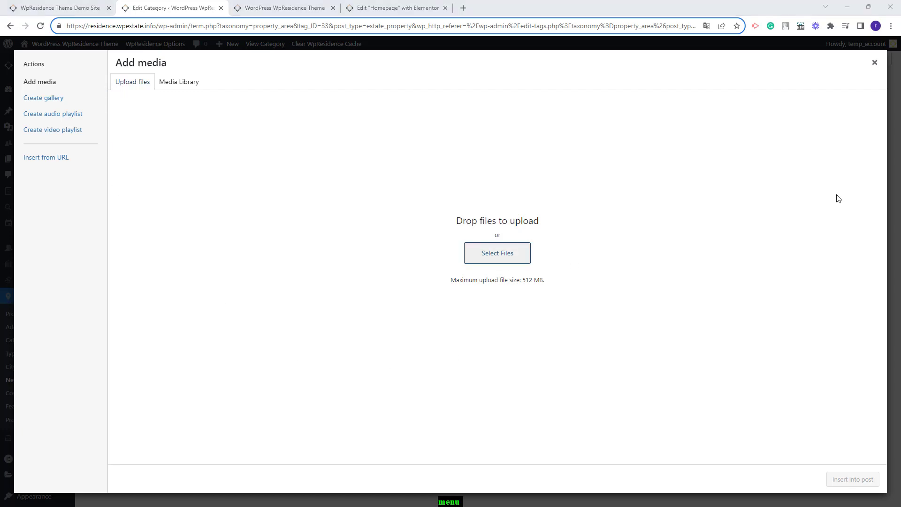
{"action": "left_click", "coordinate": [816, 491]}
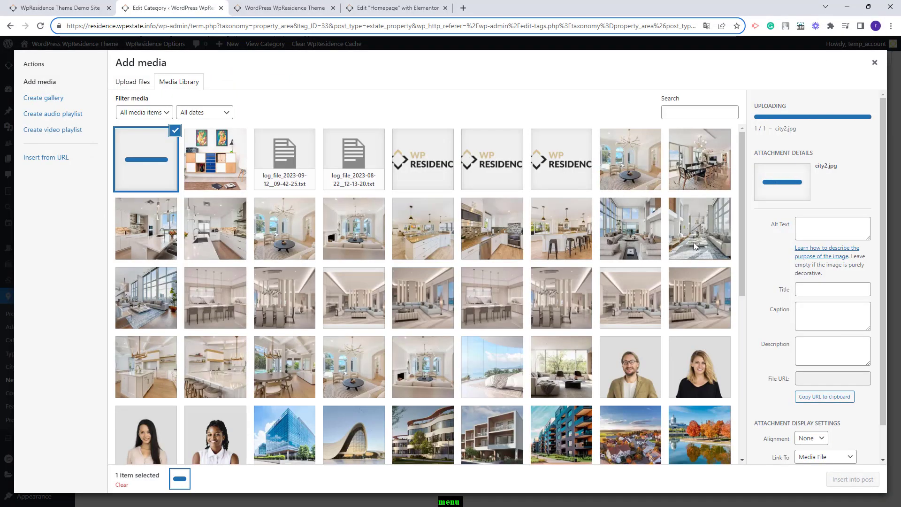
{"action": "left_click", "coordinate": [100, 446]}
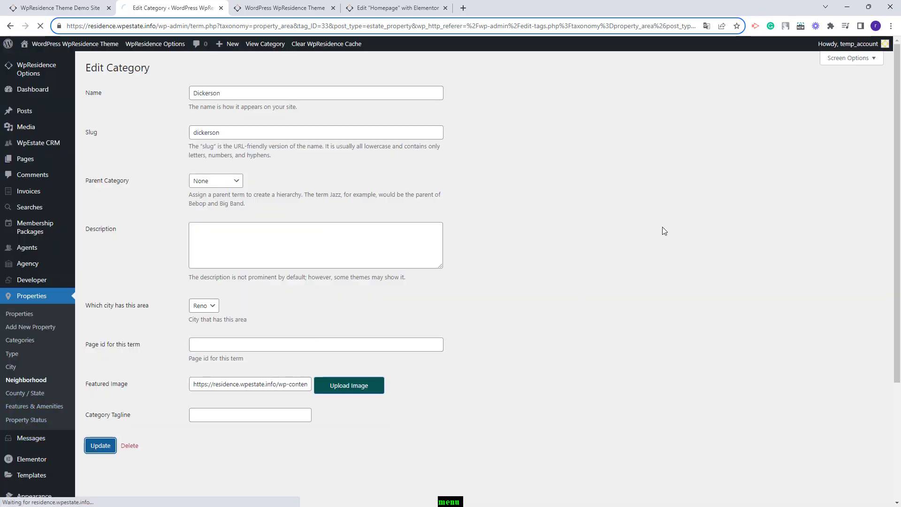
Reload the live homepage and review the images in the Properties by Area and Featured Listings grids
{"action": "key", "text": "ctrl+Tab"}
{"action": "key", "text": "F5"}
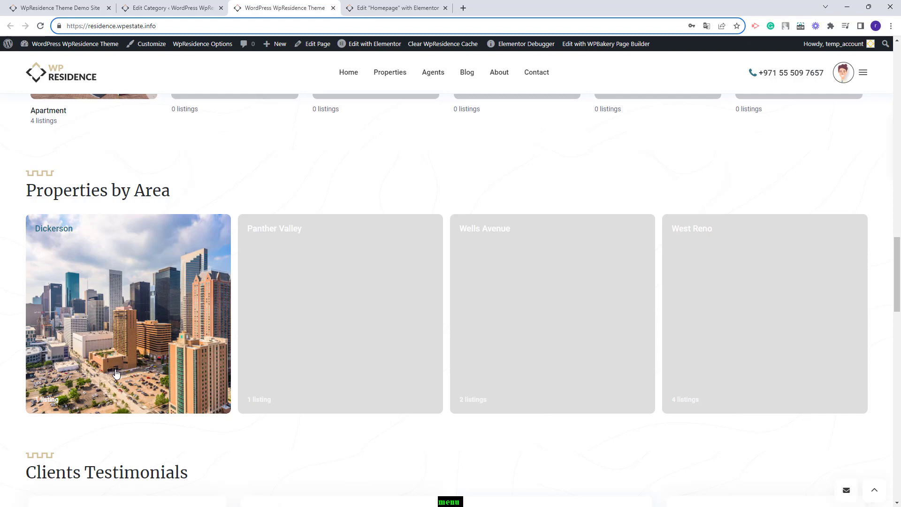
{"action": "scroll", "coordinate": [116, 373], "scroll_direction": "up", "scroll_amount": 5}
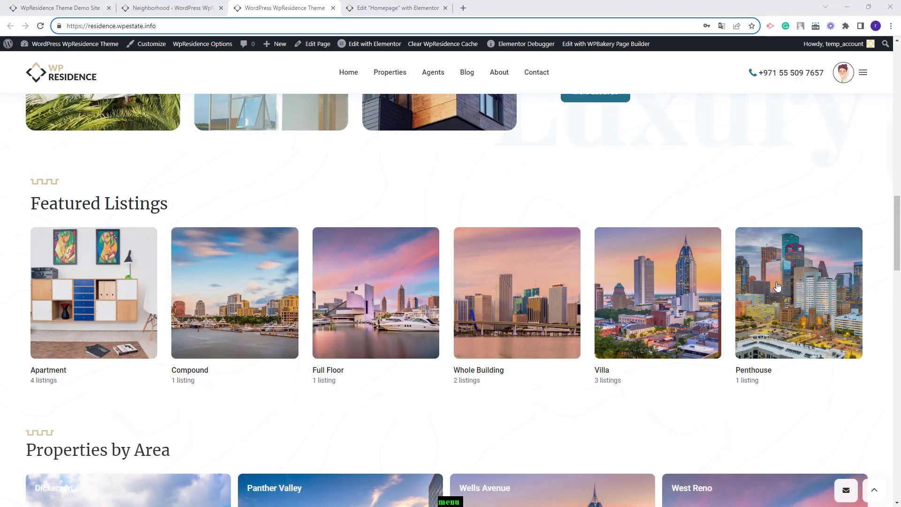
{"action": "scroll", "coordinate": [98, 313], "scroll_direction": "down", "scroll_amount": 4}
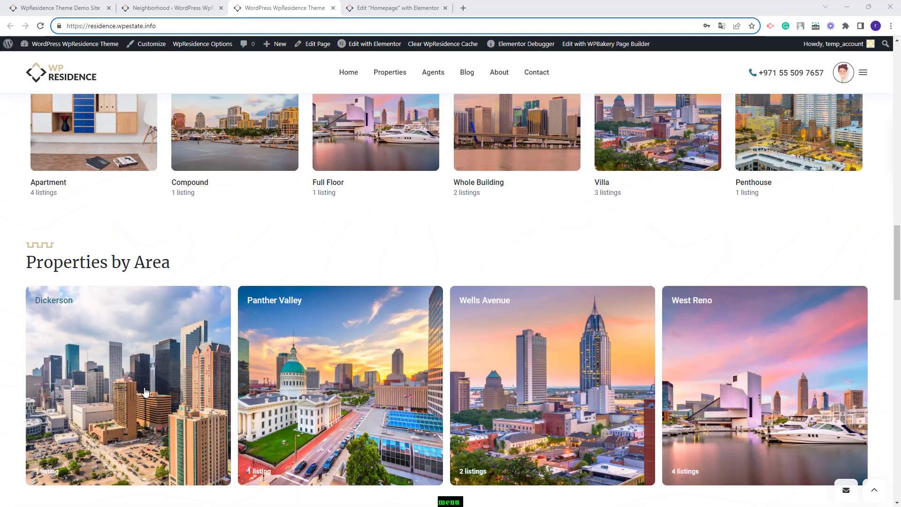
Switch from the live homepage to its Elementor editor, select the hero section and expand its structure
{"action": "scroll", "coordinate": [155, 358], "scroll_direction": "down", "scroll_amount": 2}
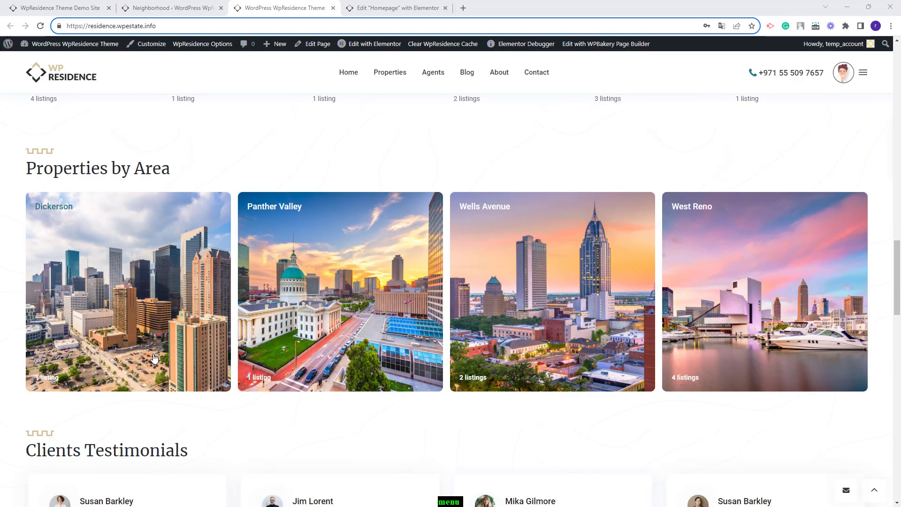
{"action": "scroll", "coordinate": [505, 217], "scroll_direction": "up", "scroll_amount": 15}
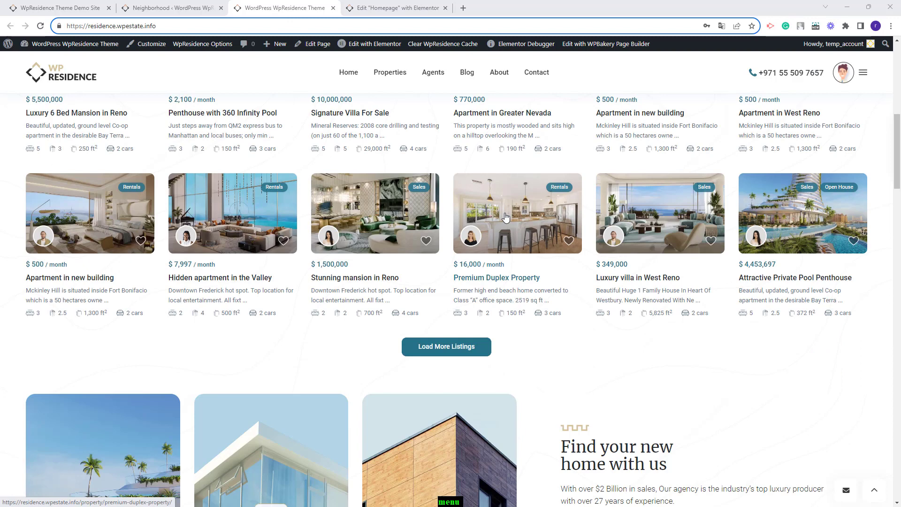
{"action": "left_click", "coordinate": [415, 8]}
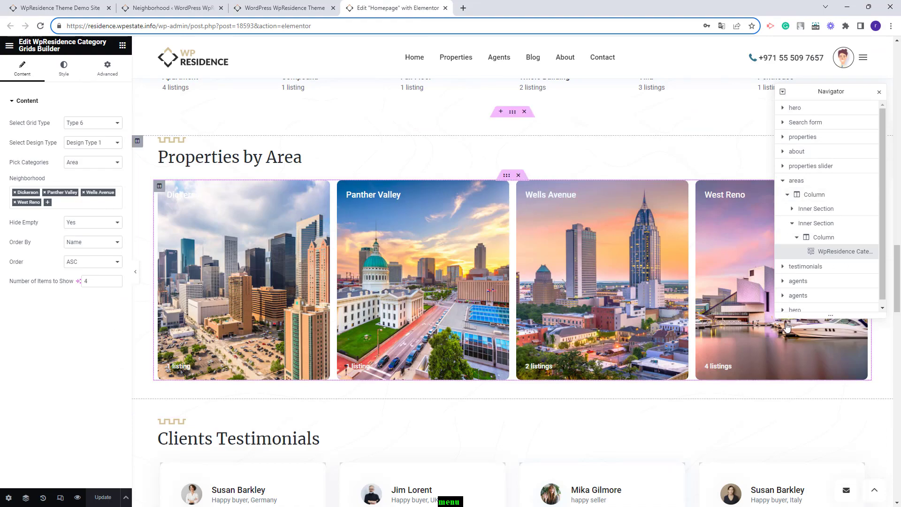
{"action": "left_click", "coordinate": [794, 109]}
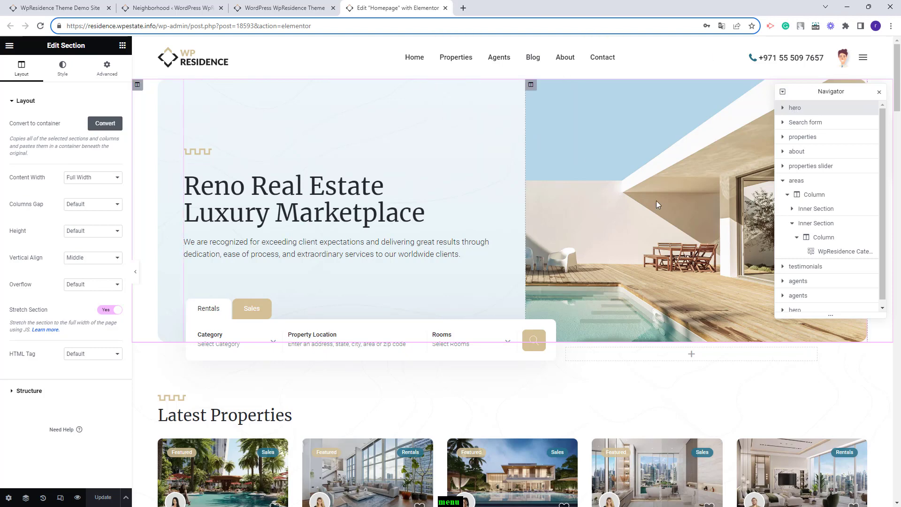
{"action": "left_click", "coordinate": [782, 108]}
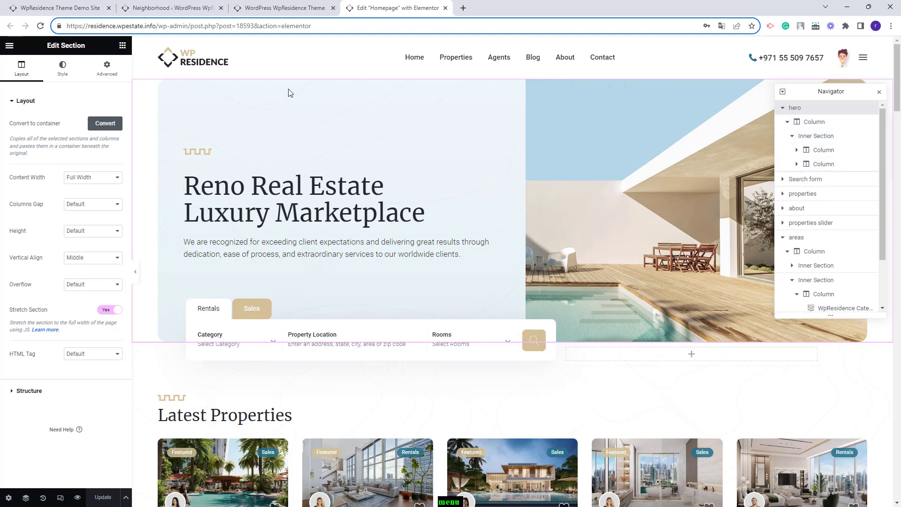
Examine the hero section's outer column style, including its background gradient and background overlay image
{"action": "left_click", "coordinate": [810, 122]}
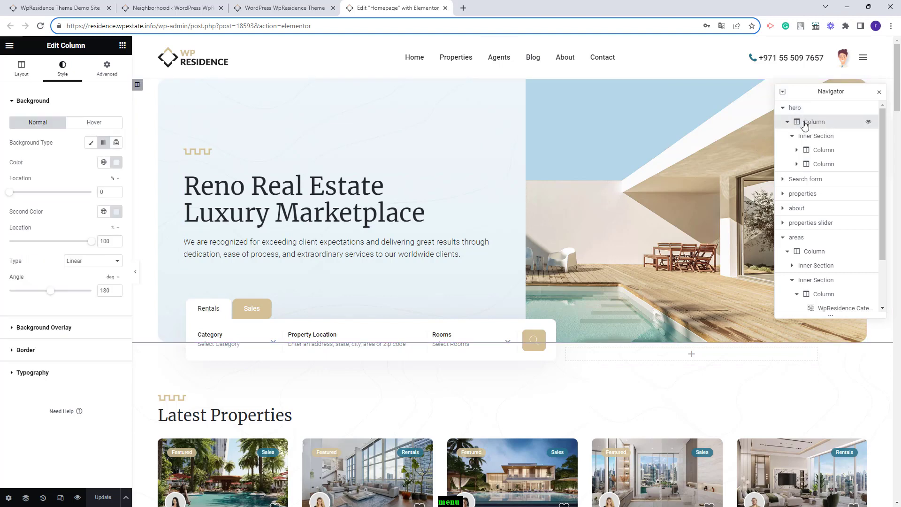
{"action": "left_click", "coordinate": [814, 126]}
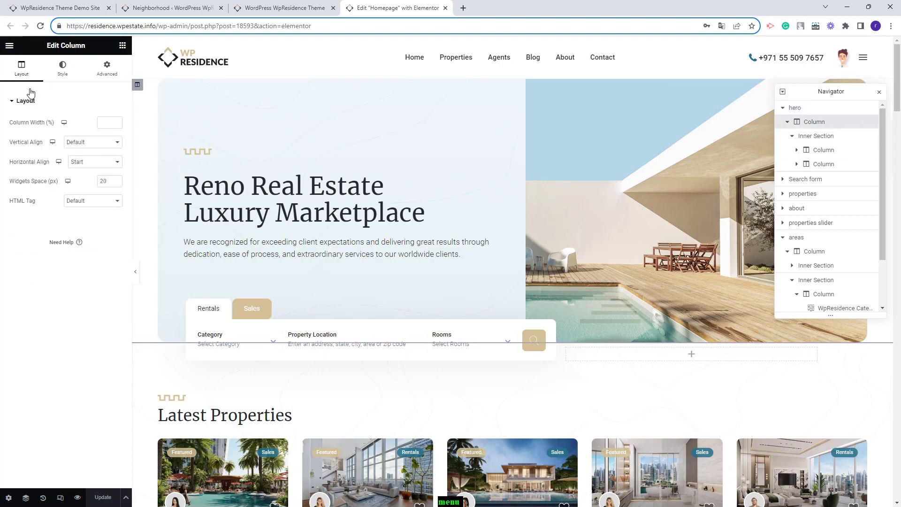
{"action": "left_click", "coordinate": [54, 75]}
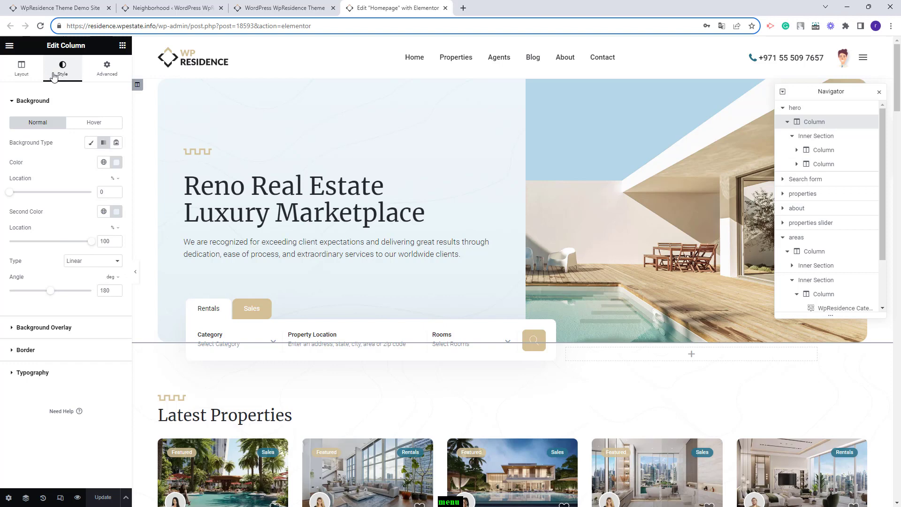
{"action": "left_click", "coordinate": [59, 328]}
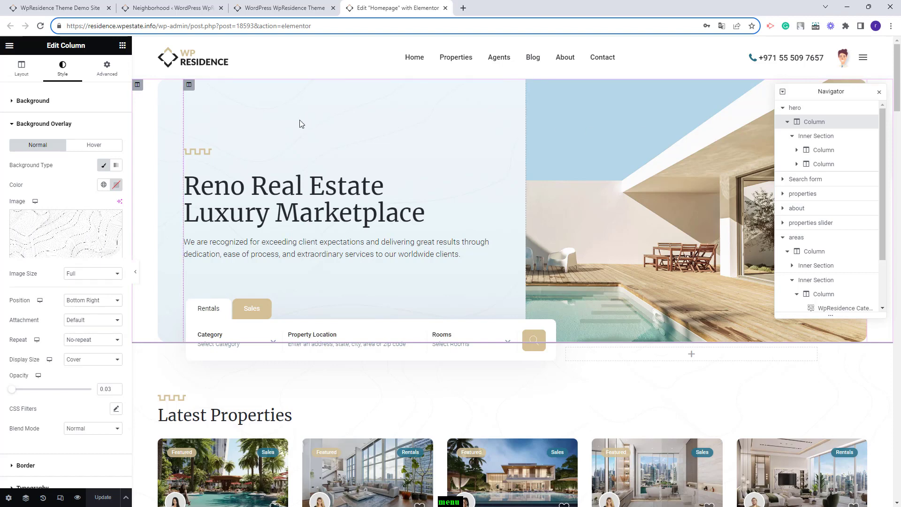
{"action": "mouse_move", "coordinate": [95, 248]}
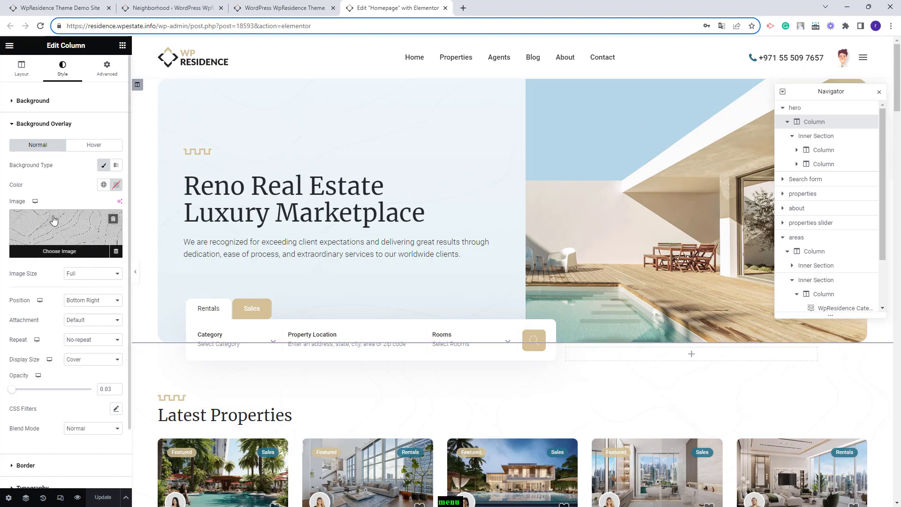
Inspect the hero's heading and text widgets, and the background image of its second inner column
{"action": "left_click", "coordinate": [813, 152]}
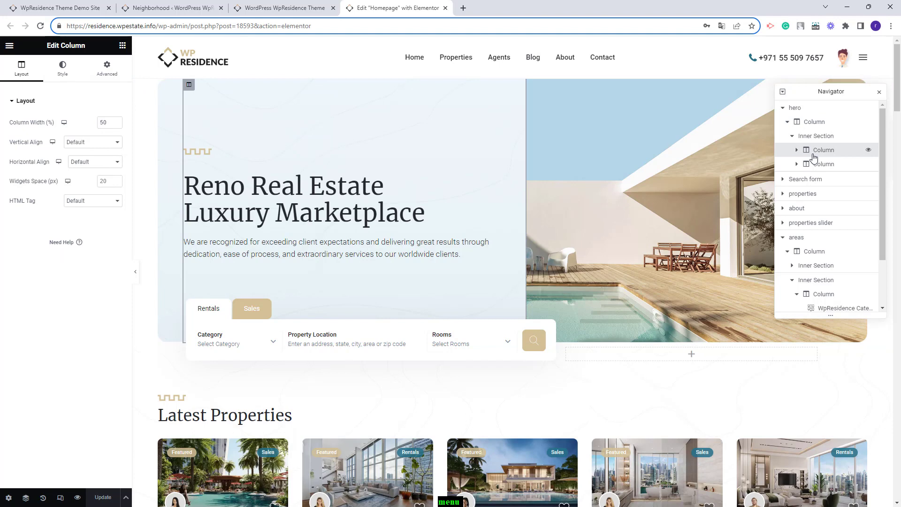
{"action": "left_click", "coordinate": [318, 189]}
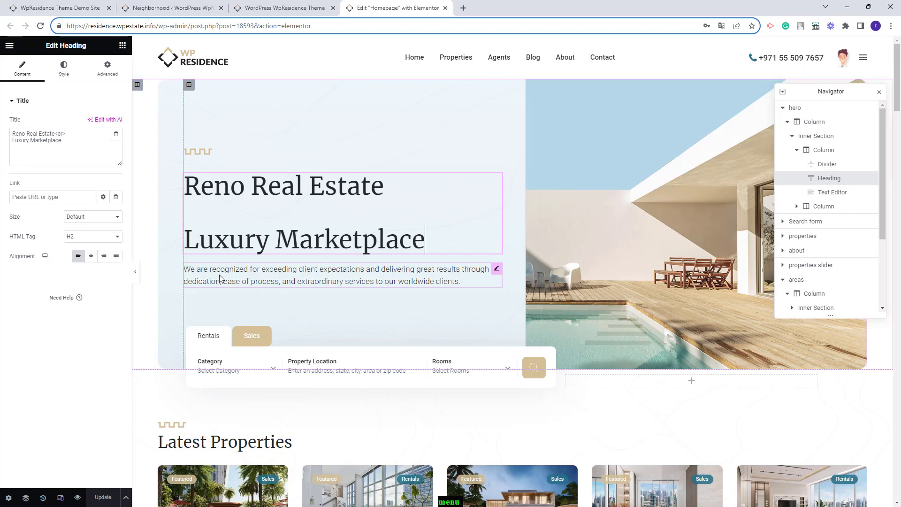
{"action": "left_click", "coordinate": [225, 244]}
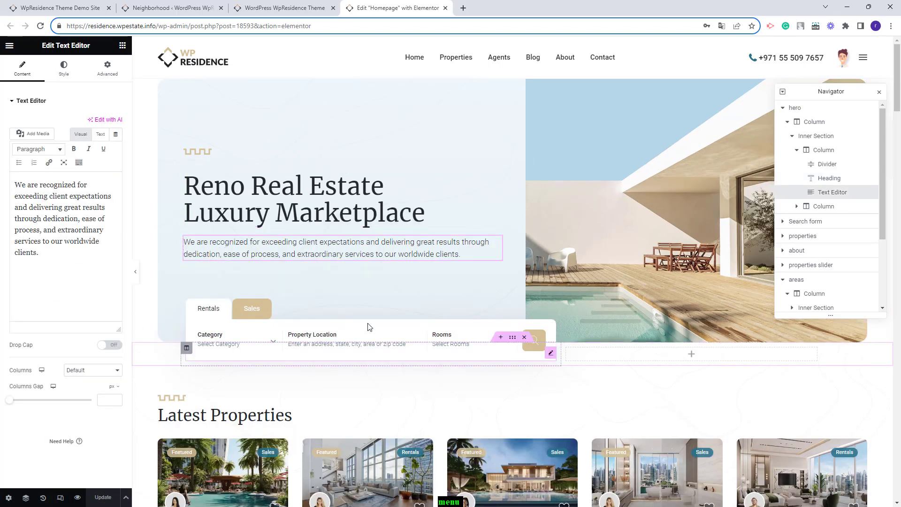
{"action": "left_click", "coordinate": [821, 206]}
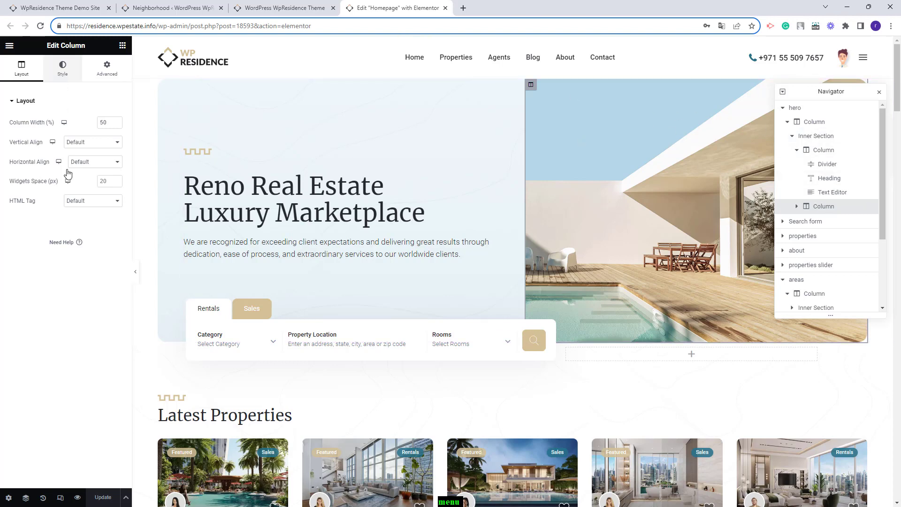
{"action": "left_click", "coordinate": [63, 70]}
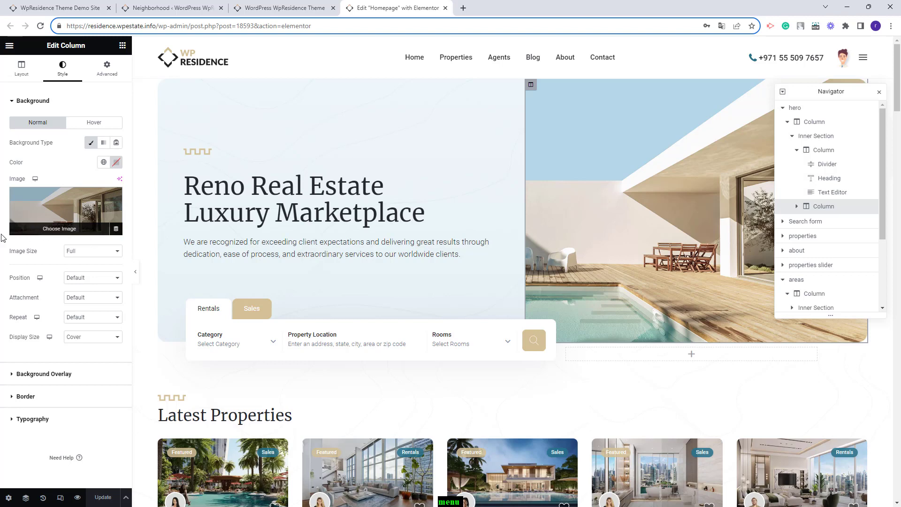
Examine the Search form section's margin and padding and the form fields of its Search Form Builder widget
{"action": "left_click", "coordinate": [834, 223]}
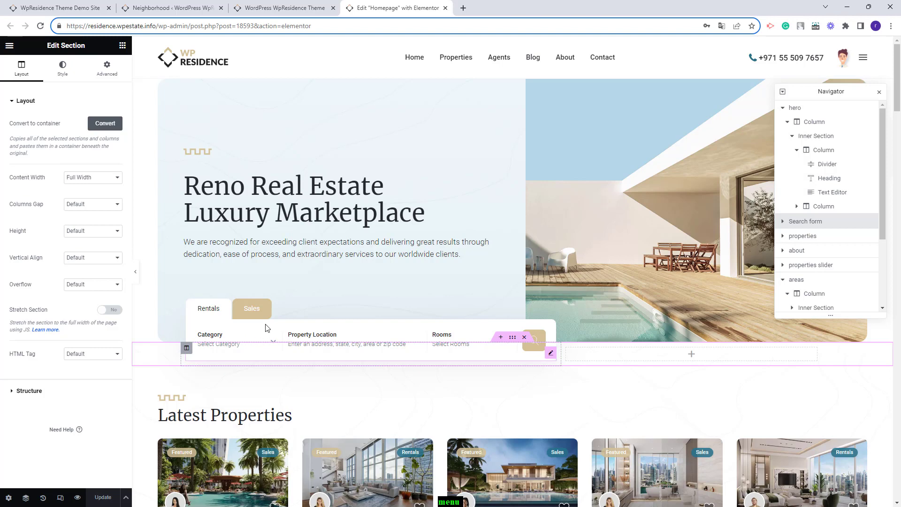
{"action": "left_click", "coordinate": [110, 73]}
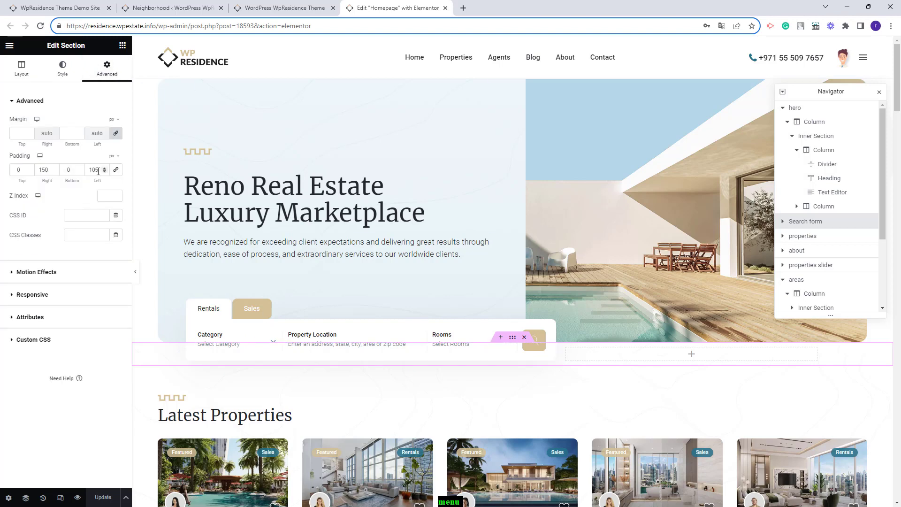
{"action": "left_click", "coordinate": [389, 329]}
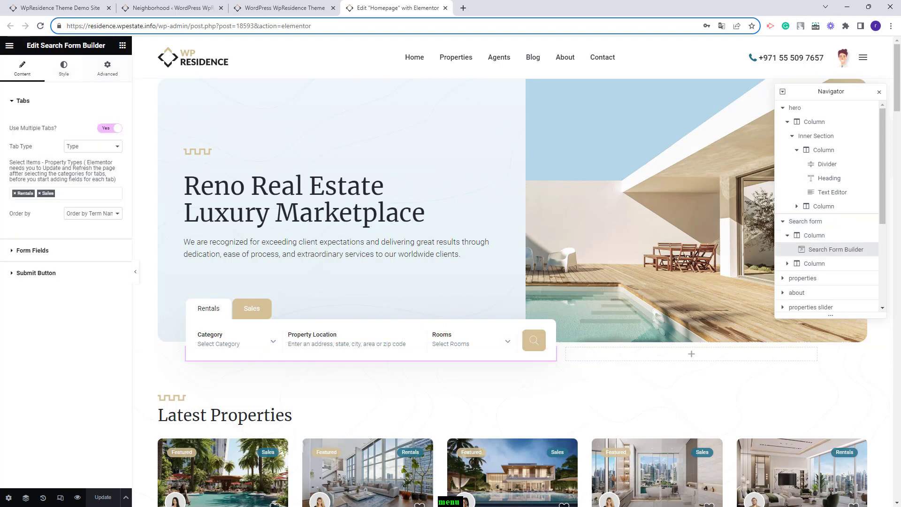
{"action": "left_click", "coordinate": [75, 254]}
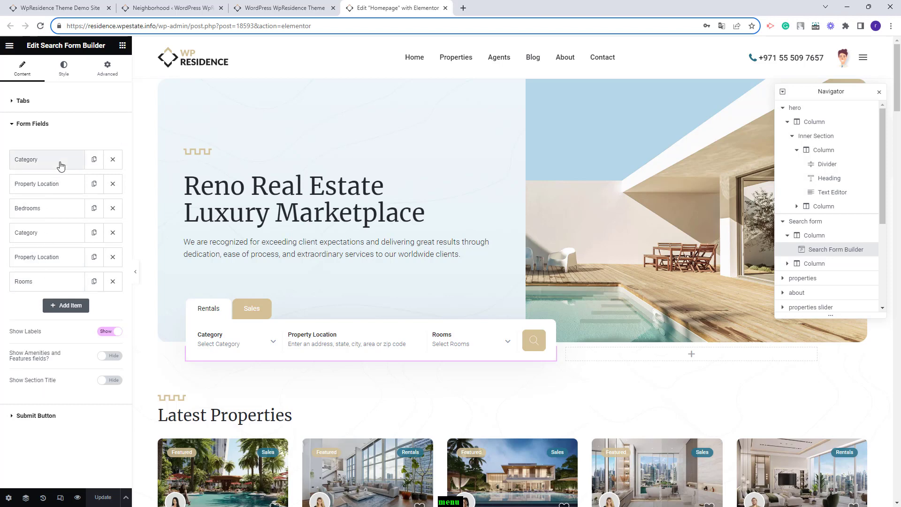
Inspect the properties section's divider and Latest Properties heading settings
{"action": "left_click", "coordinate": [802, 278]}
{"action": "scroll", "coordinate": [403, 114], "scroll_direction": "down", "scroll_amount": 4}
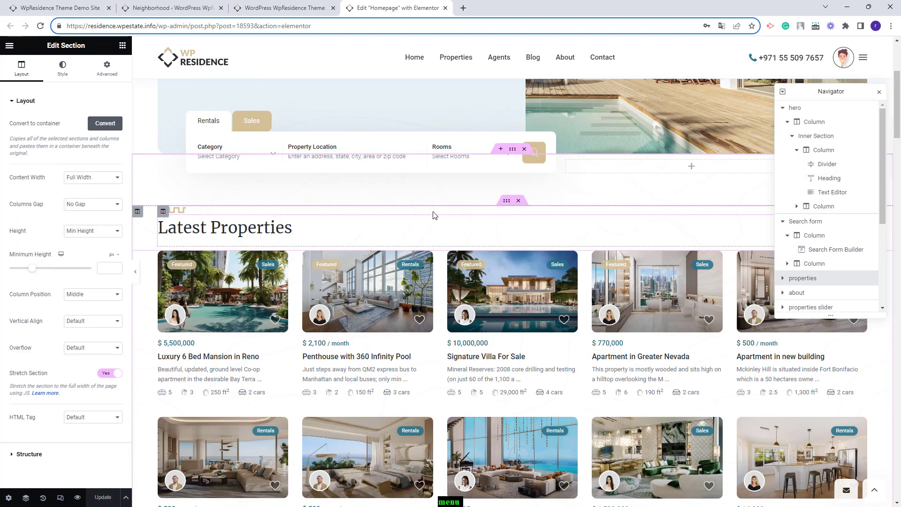
{"action": "left_click", "coordinate": [179, 212]}
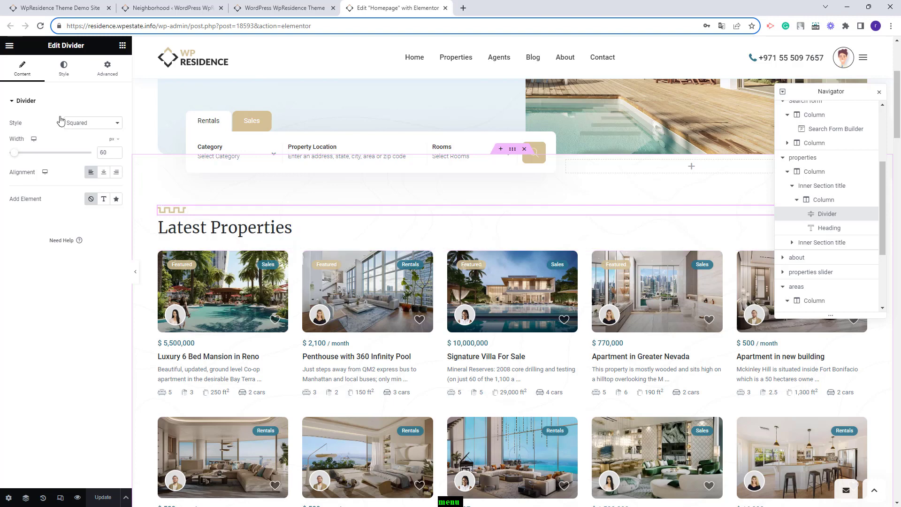
{"action": "left_click", "coordinate": [89, 125]}
{"action": "left_click", "coordinate": [333, 255]}
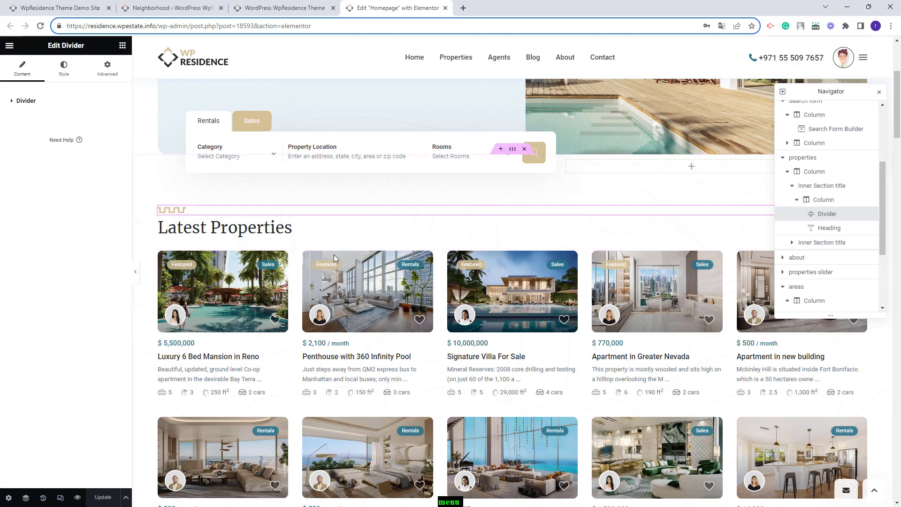
{"action": "left_click", "coordinate": [829, 228]}
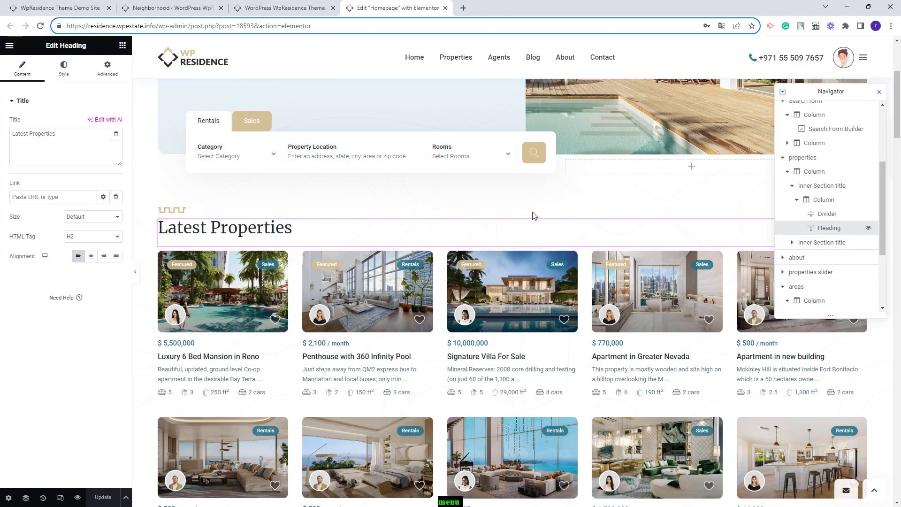
Try the Latest Properties items list with grid display turned off, and turn the grid display back on
{"action": "left_click", "coordinate": [288, 361]}
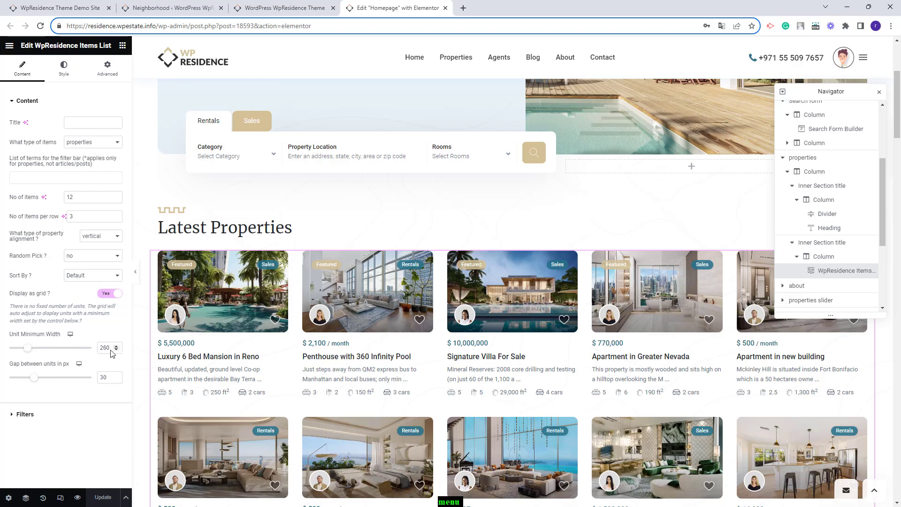
{"action": "left_click", "coordinate": [106, 294]}
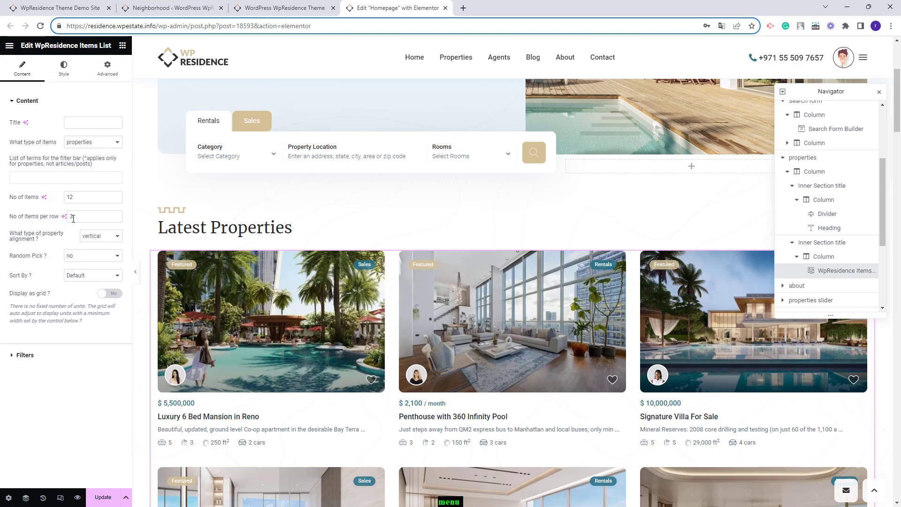
{"action": "left_click", "coordinate": [110, 293]}
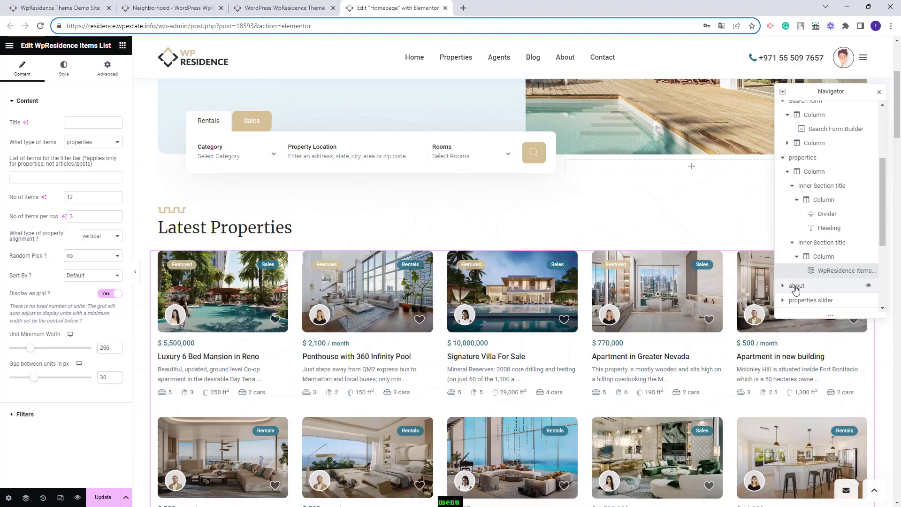
Open the about section and examine the background image settings of its first image column
{"action": "left_click", "coordinate": [796, 286]}
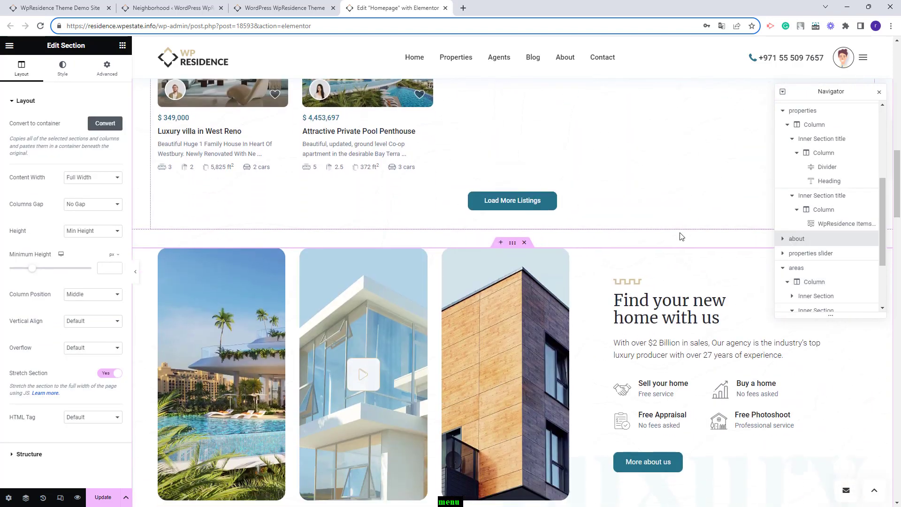
{"action": "left_click", "coordinate": [821, 194]}
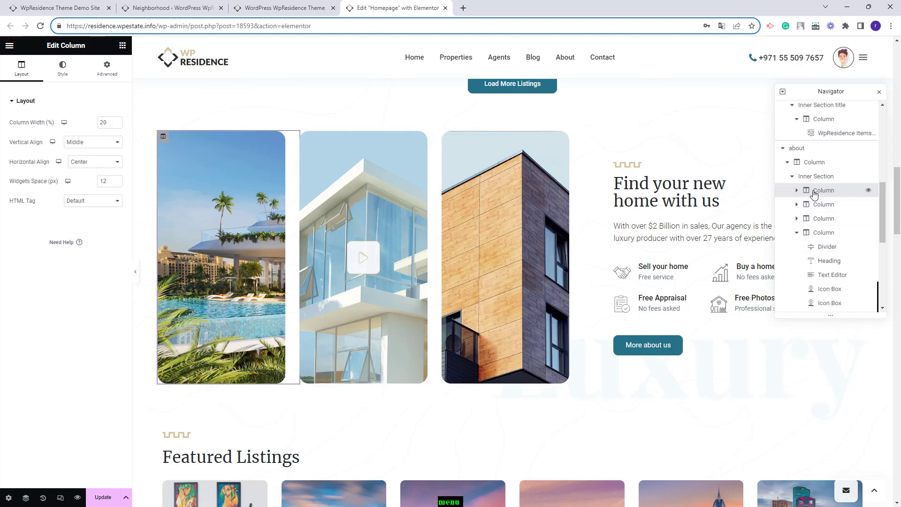
{"action": "left_click", "coordinate": [62, 67]}
{"action": "mouse_move", "coordinate": [71, 189]}
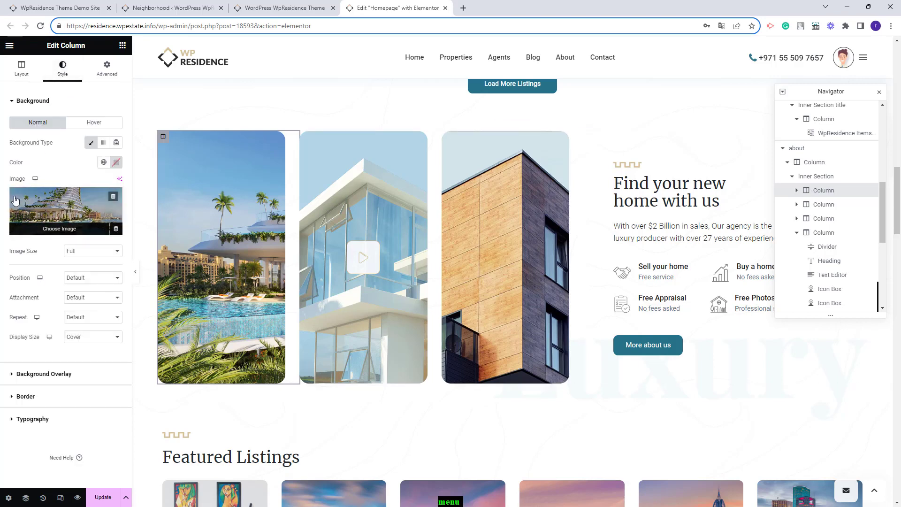
Examine the background images of the about section's second and third columns and the video player widget's settings
{"action": "left_click", "coordinate": [824, 204]}
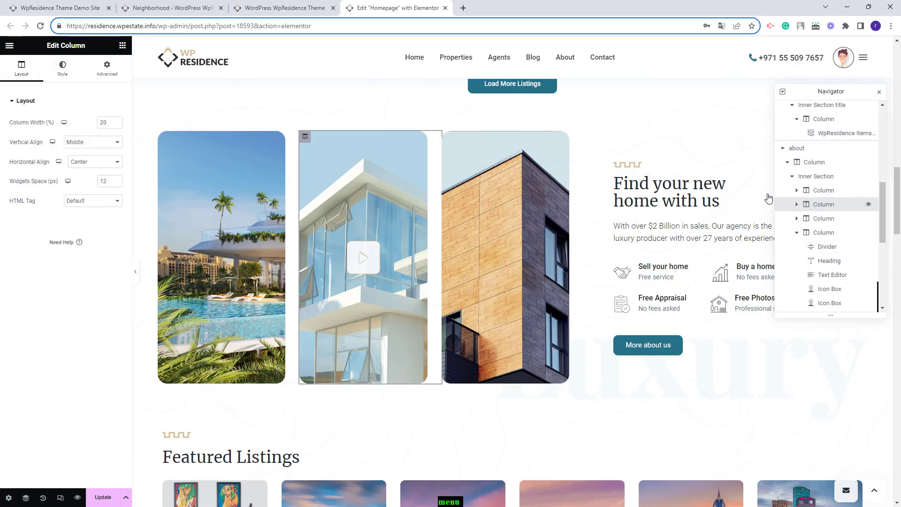
{"action": "left_click", "coordinate": [63, 66]}
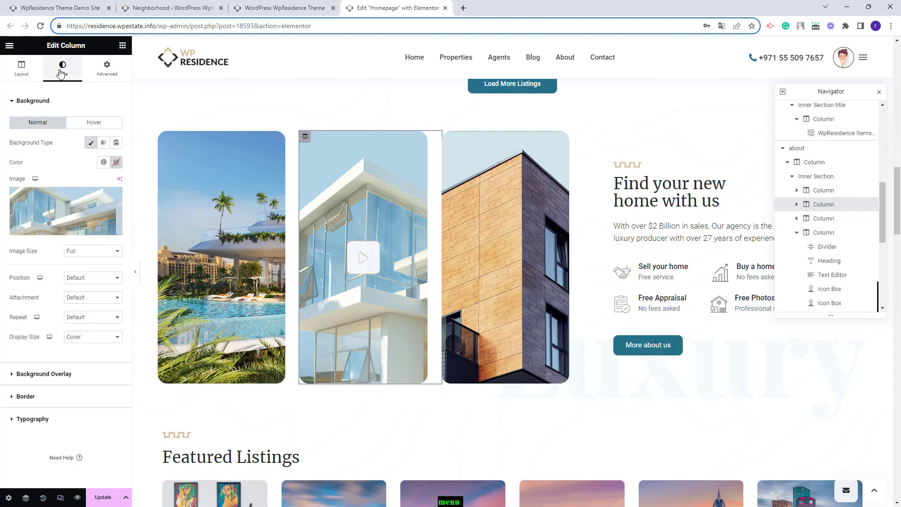
{"action": "left_click", "coordinate": [798, 205]}
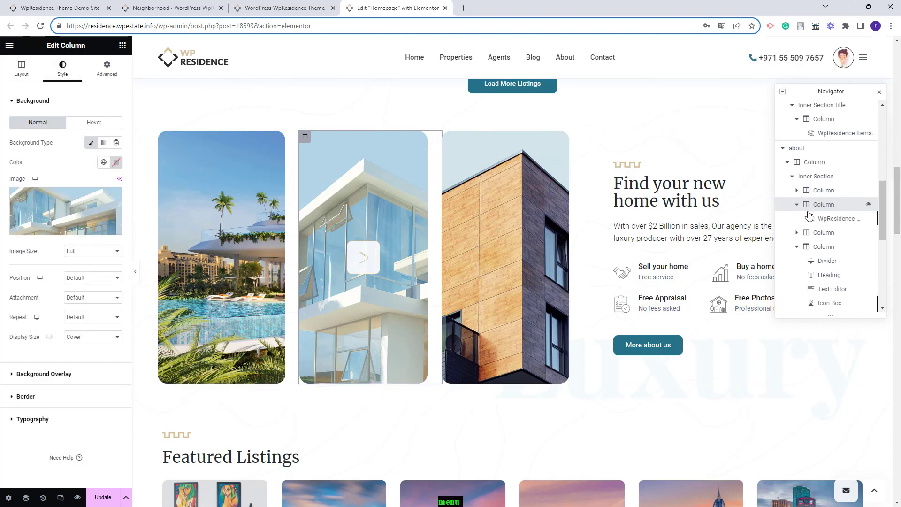
{"action": "left_click", "coordinate": [838, 218]}
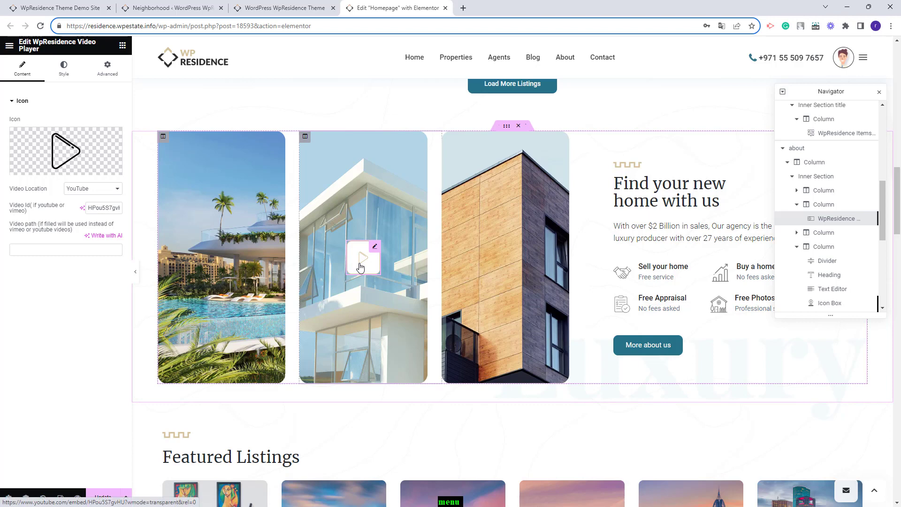
{"action": "left_click", "coordinate": [460, 261]}
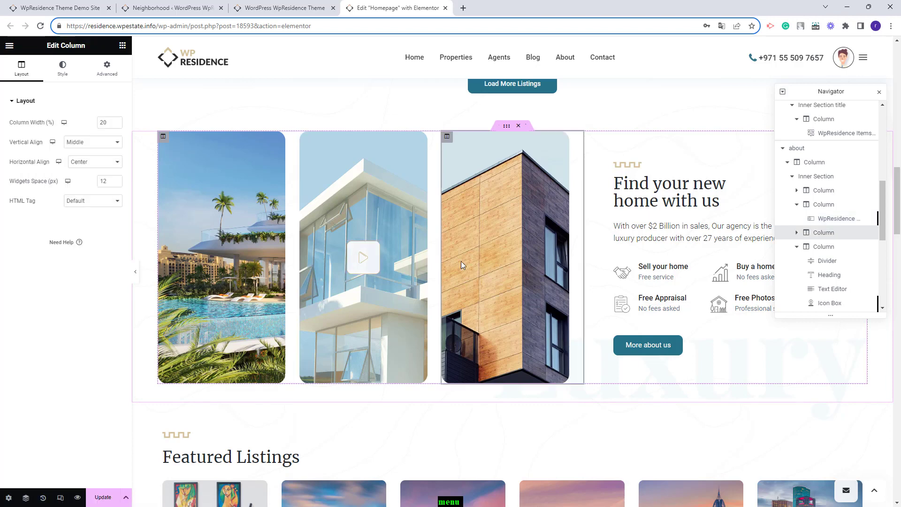
{"action": "left_click", "coordinate": [63, 71]}
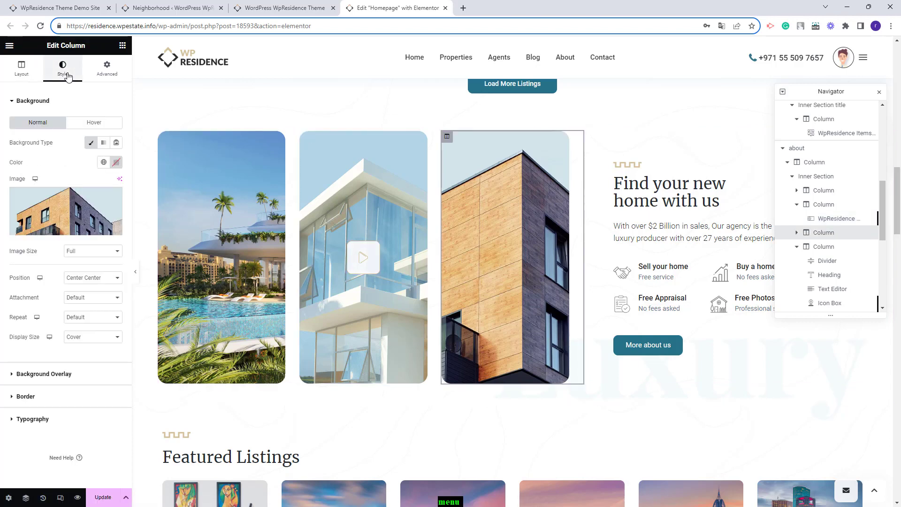
Examine the about section's text column and its divider, heading, text editor, Sell your home icon box and More about us button settings
{"action": "left_click", "coordinate": [843, 248]}
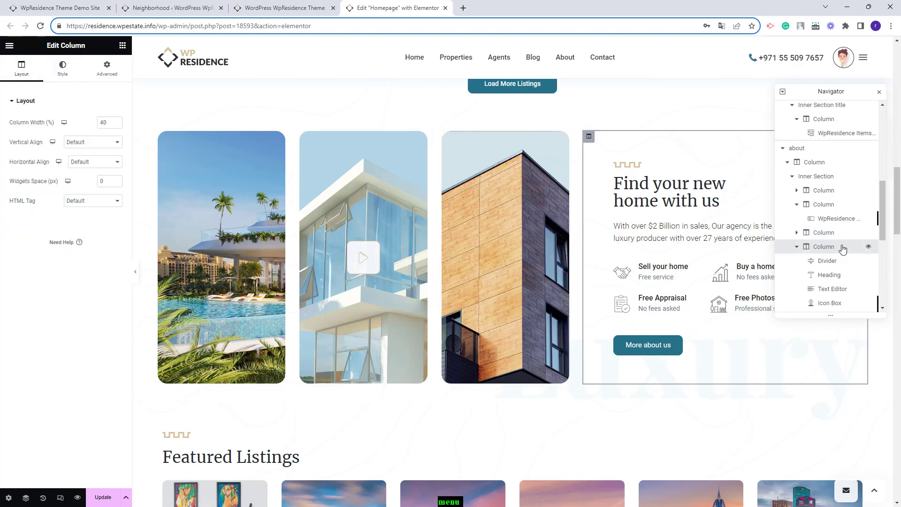
{"action": "left_click", "coordinate": [640, 167]}
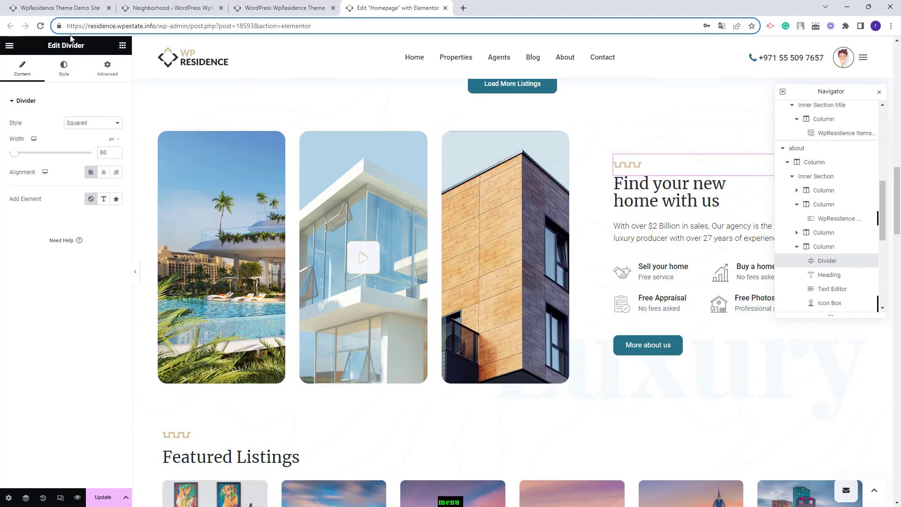
{"action": "left_click", "coordinate": [668, 197]}
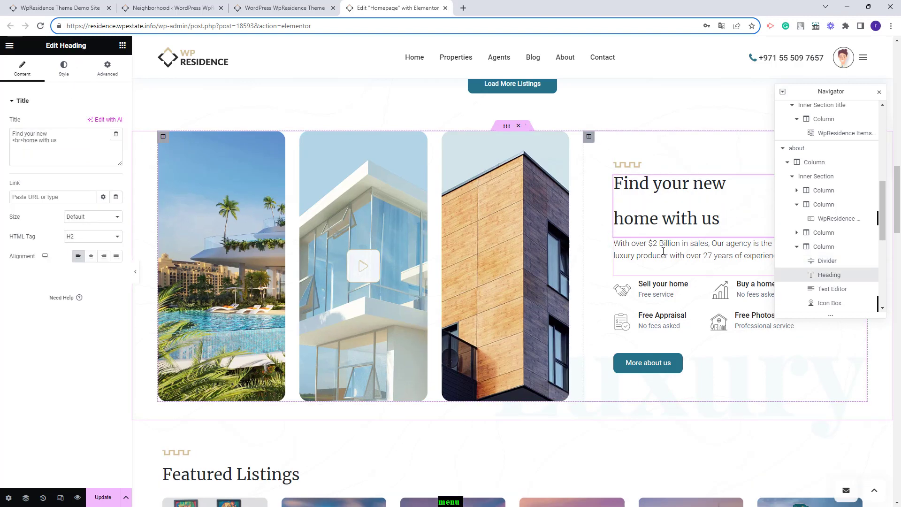
{"action": "left_click", "coordinate": [663, 250]}
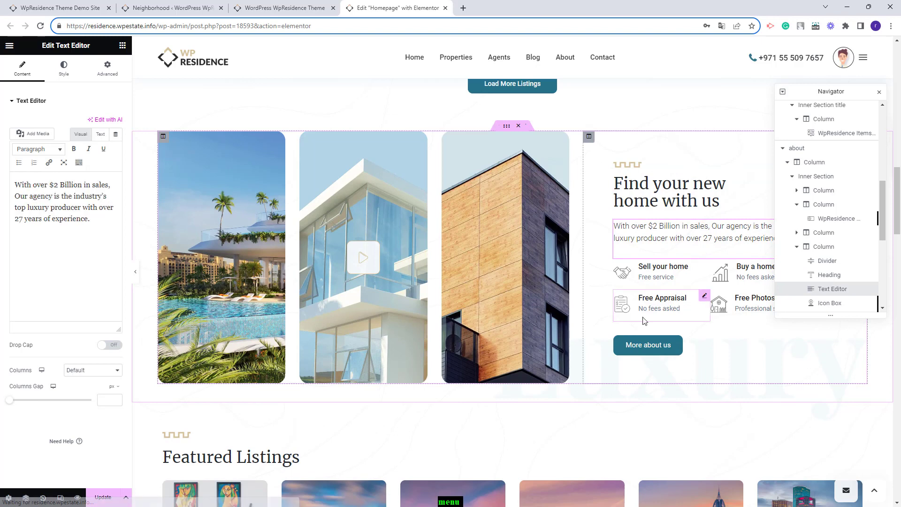
{"action": "left_click", "coordinate": [654, 271]}
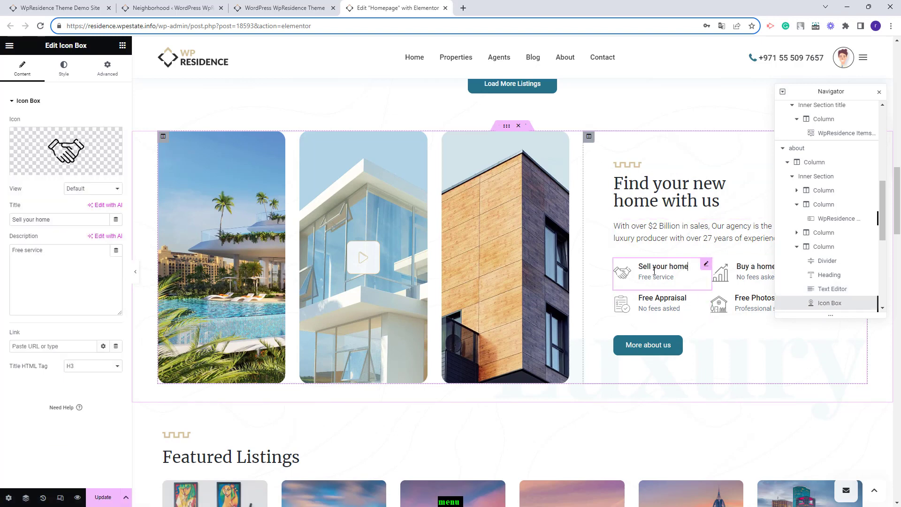
{"action": "mouse_move", "coordinate": [70, 155]}
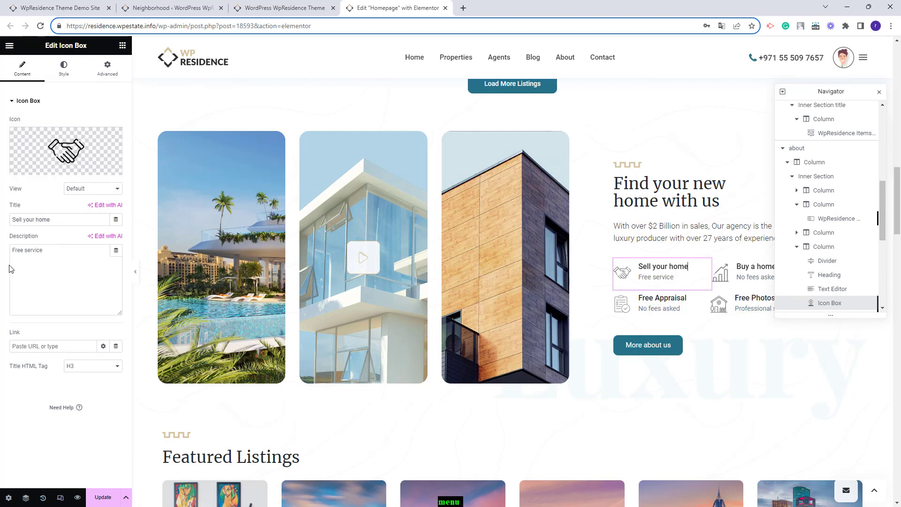
{"action": "left_click", "coordinate": [676, 351]}
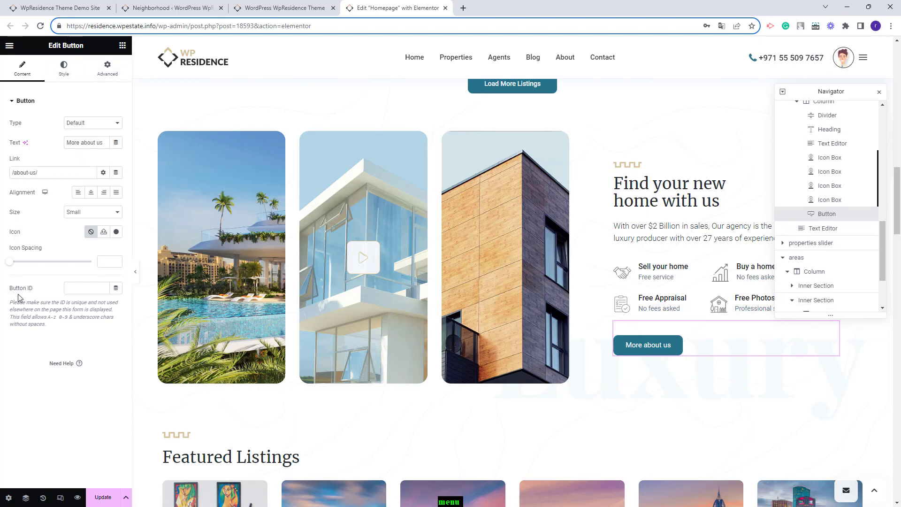
Open the properties slider and areas sections and examine their category grid settings, including the category types offered for Featured Listings
{"action": "left_click", "coordinate": [835, 246]}
{"action": "scroll", "coordinate": [573, 317], "scroll_direction": "down", "scroll_amount": 5}
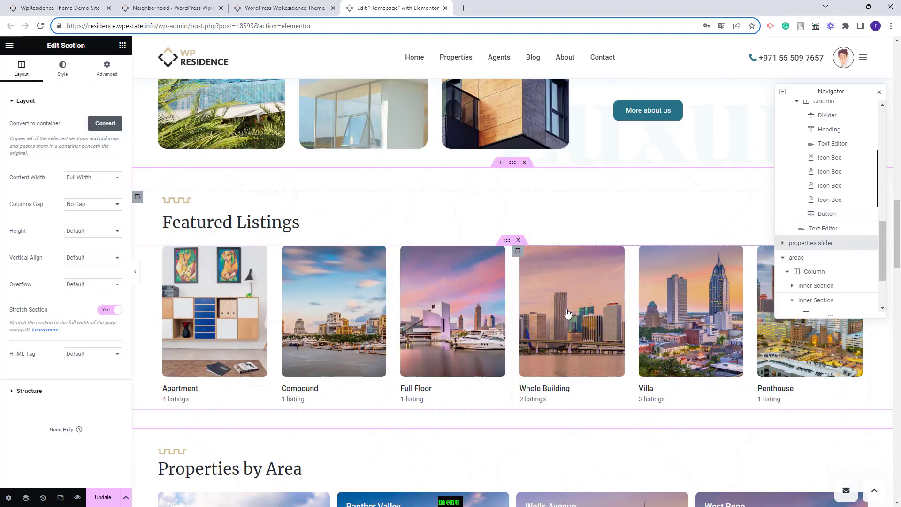
{"action": "left_click", "coordinate": [363, 246]}
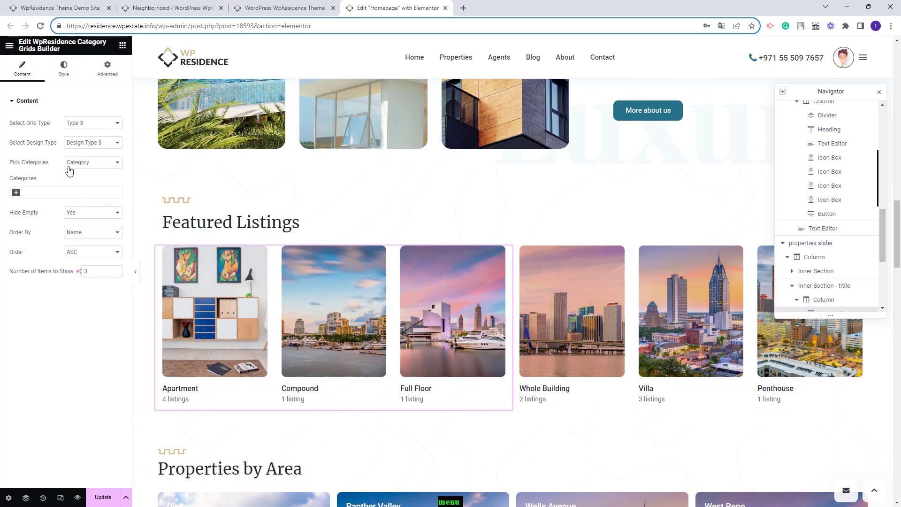
{"action": "left_click", "coordinate": [94, 164]}
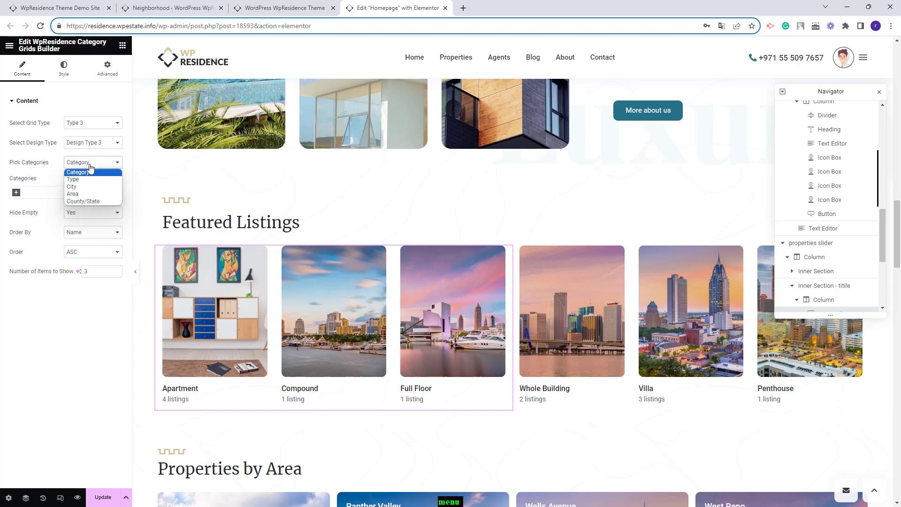
{"action": "left_click", "coordinate": [81, 339]}
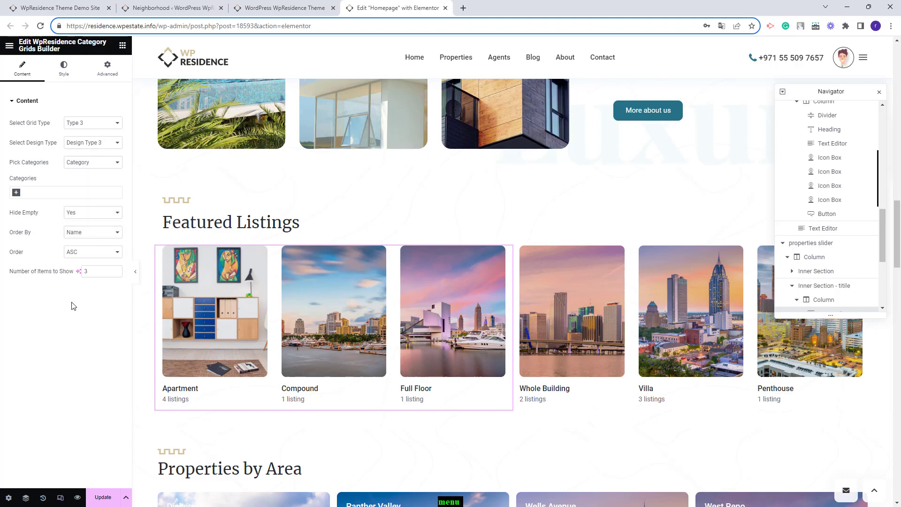
{"action": "left_click", "coordinate": [600, 303]}
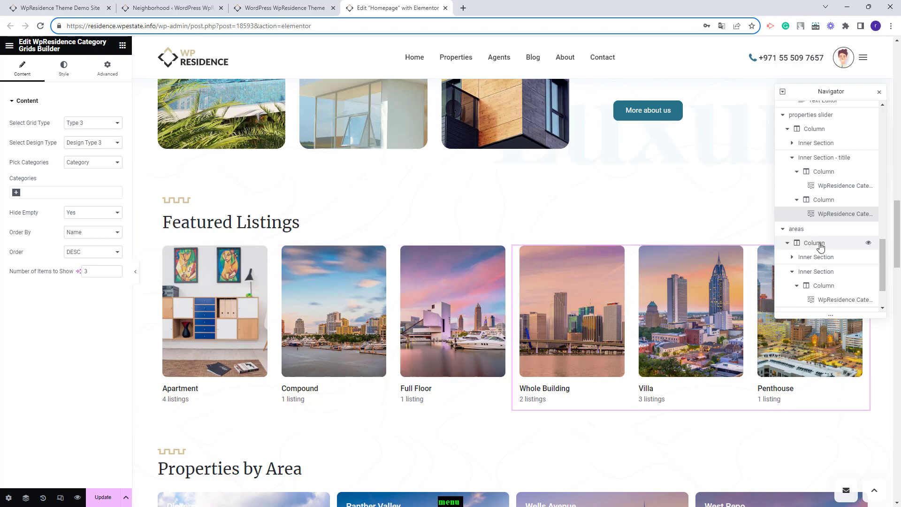
{"action": "left_click", "coordinate": [798, 229]}
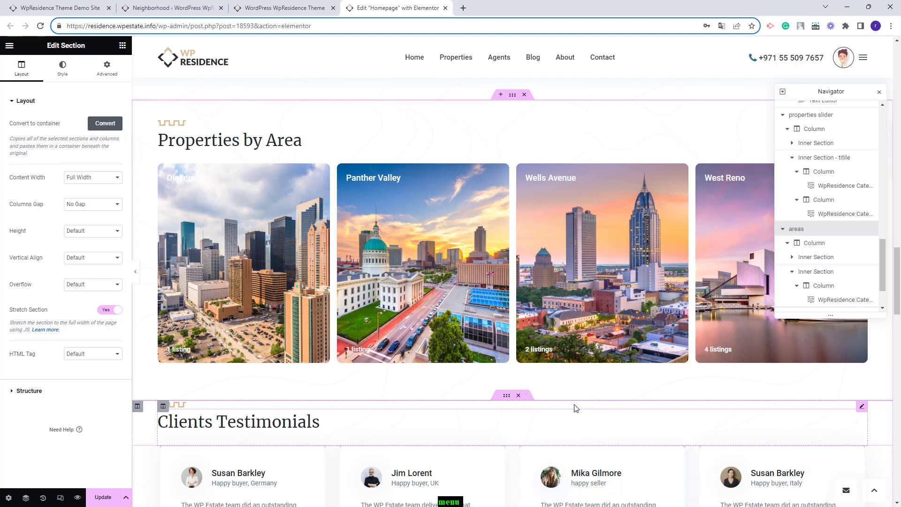
{"action": "left_click", "coordinate": [236, 307]}
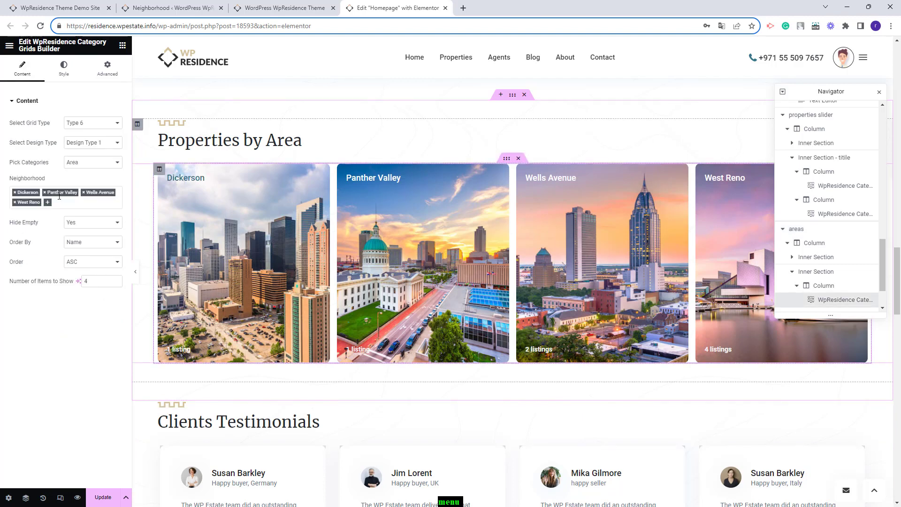
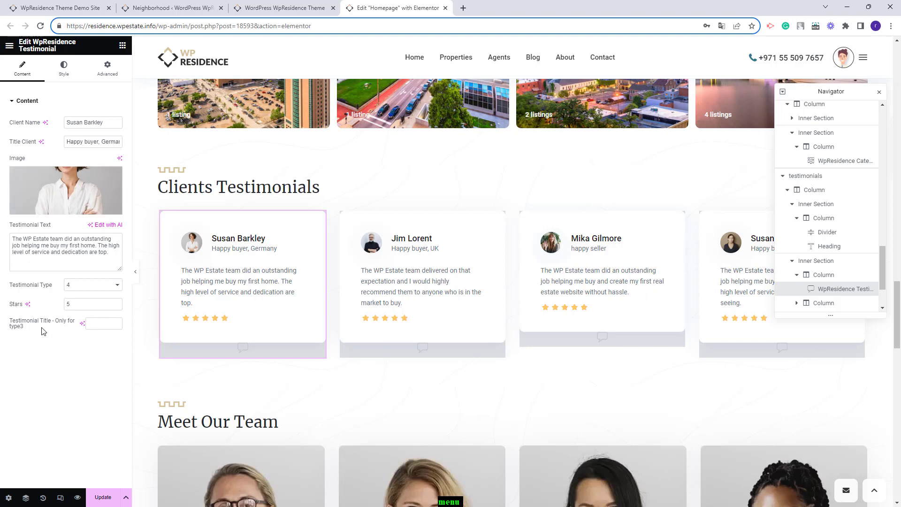
Examine the content settings of the other testimonial widgets in the Clients Testimonials section
{"action": "left_click", "coordinate": [449, 319]}
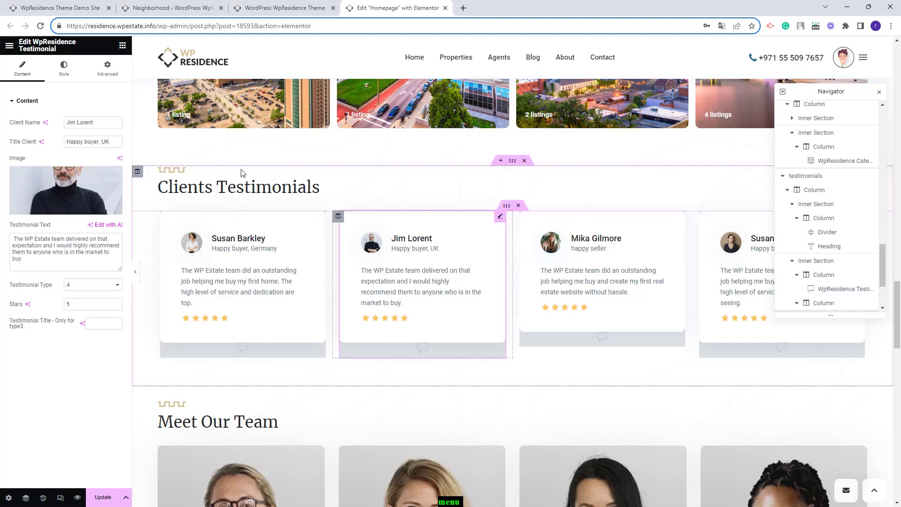
{"action": "left_click", "coordinate": [651, 326]}
{"action": "left_click", "coordinate": [774, 335]}
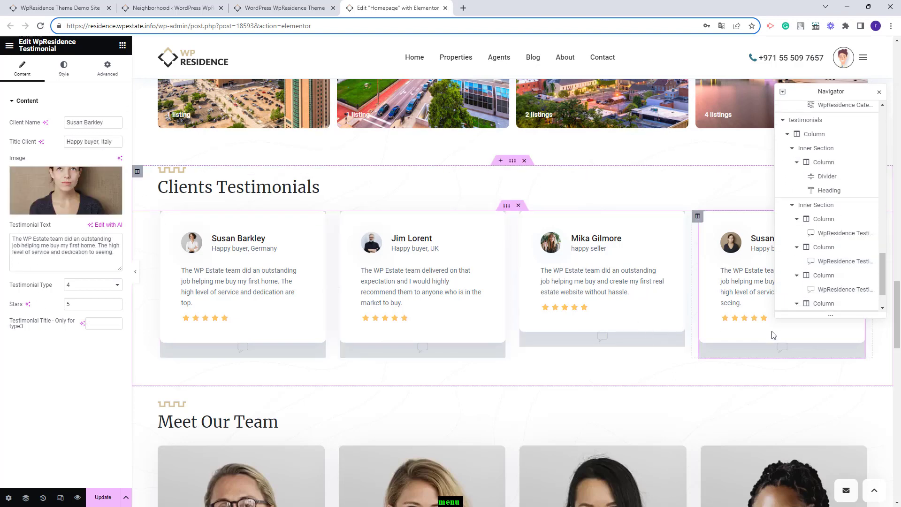
Open the Meet Our Team section and examine the settings of its agent grid
{"action": "left_click", "coordinate": [587, 315]}
{"action": "scroll", "coordinate": [587, 314], "scroll_direction": "down", "scroll_amount": 6}
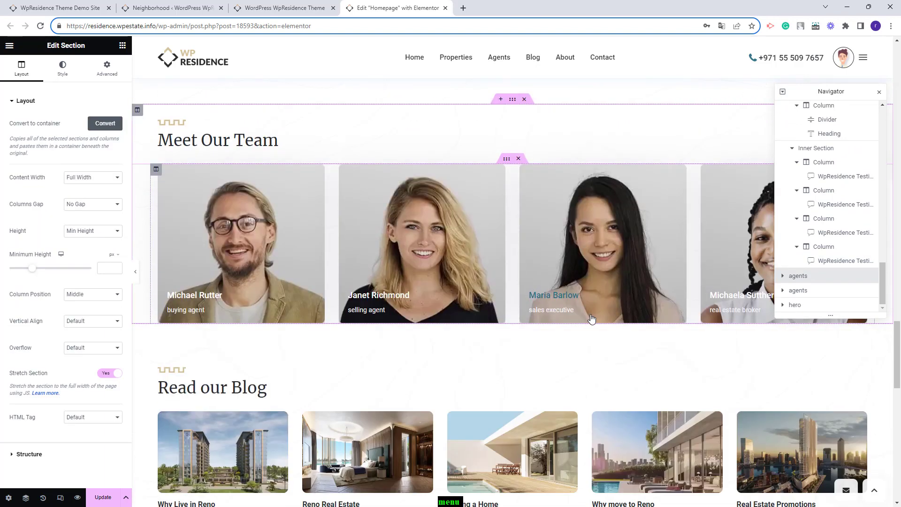
{"action": "left_click", "coordinate": [587, 319]}
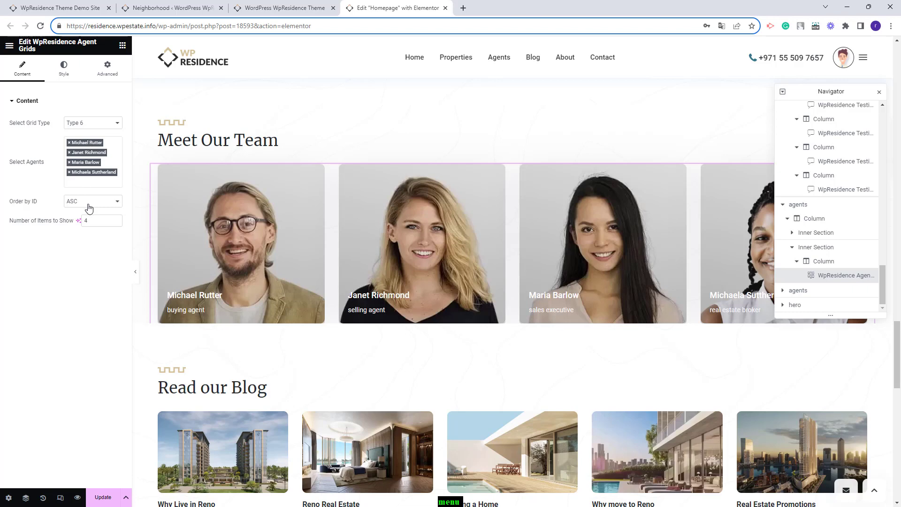
In the Read our Blog post list, try a unit minimum width of 300 and turn off the grid display
{"action": "left_click", "coordinate": [798, 290]}
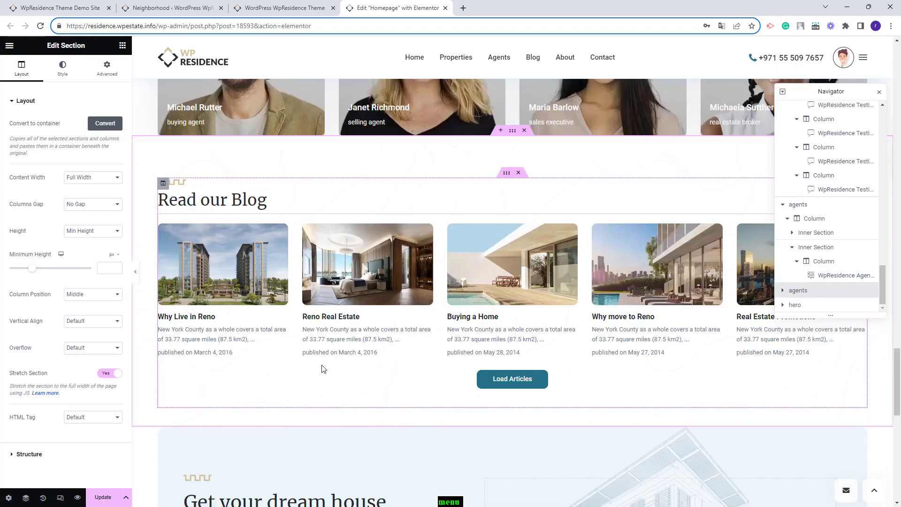
{"action": "left_click", "coordinate": [225, 268]}
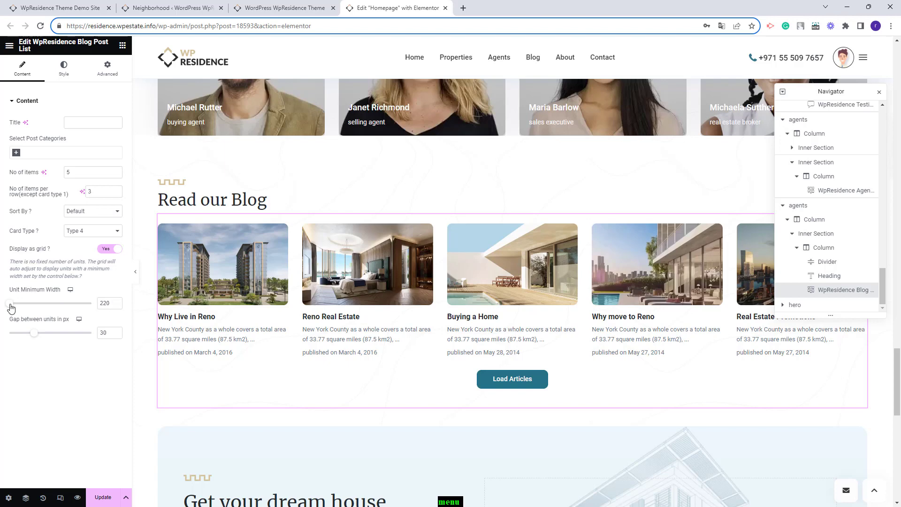
{"action": "left_click_drag", "start_coordinate": [11, 304], "coordinate": [48, 308]}
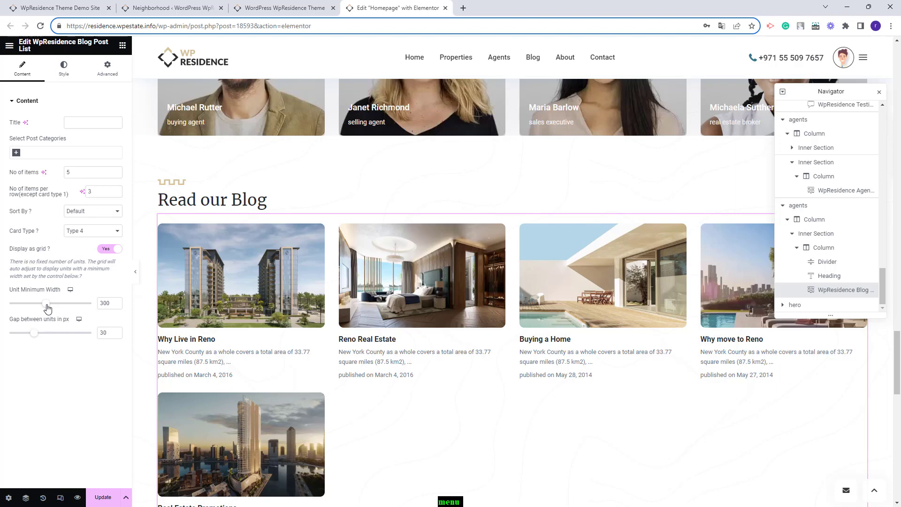
{"action": "left_click", "coordinate": [103, 249]}
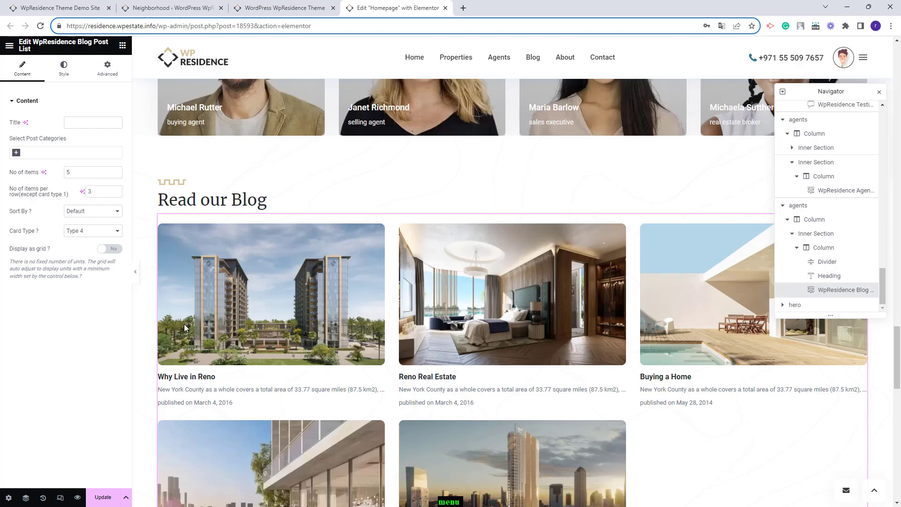
Examine the hero section's contact form fields and its column's background and overlay settings, and return to the Reno demo site
{"action": "scroll", "coordinate": [253, 261], "scroll_direction": "down", "scroll_amount": 5}
{"action": "left_click", "coordinate": [793, 305]}
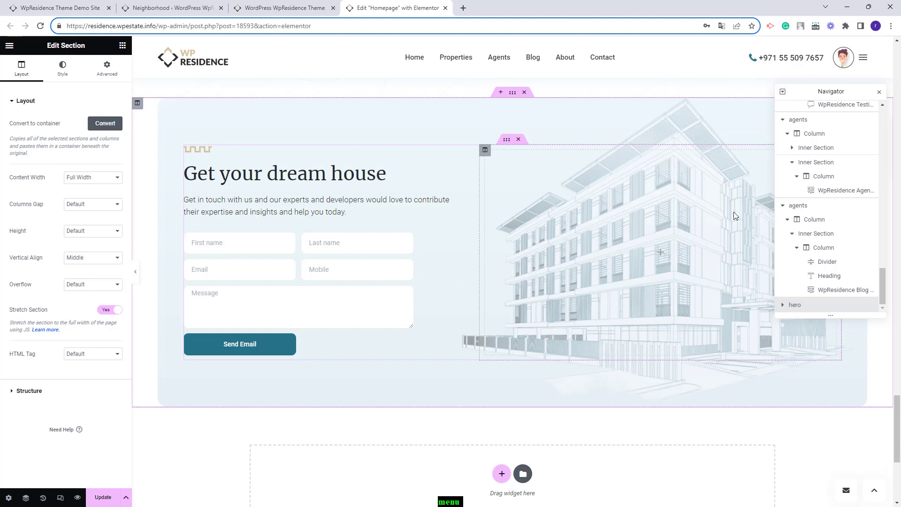
{"action": "left_click", "coordinate": [421, 259]}
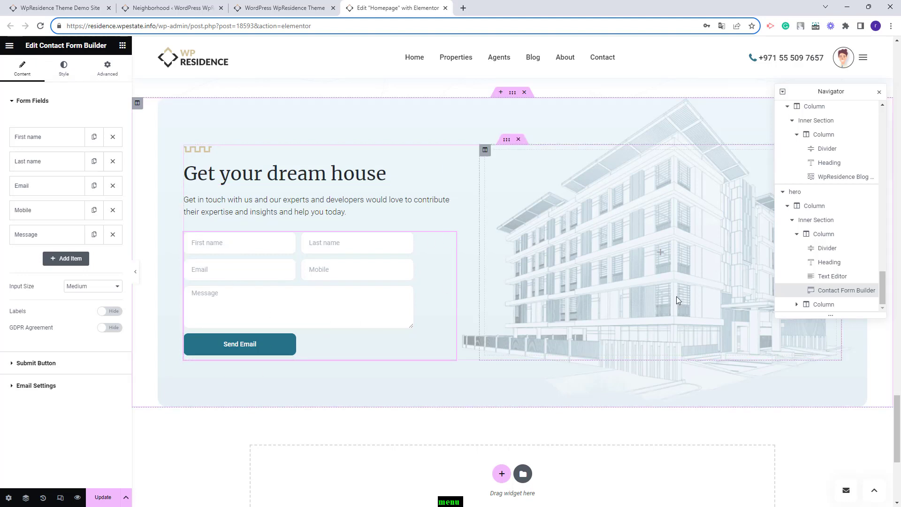
{"action": "left_click", "coordinate": [806, 206]}
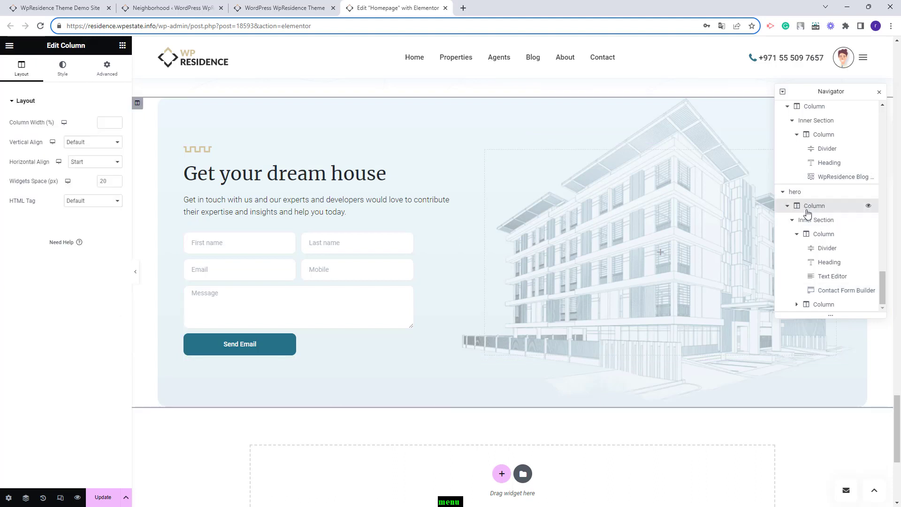
{"action": "left_click", "coordinate": [62, 69]}
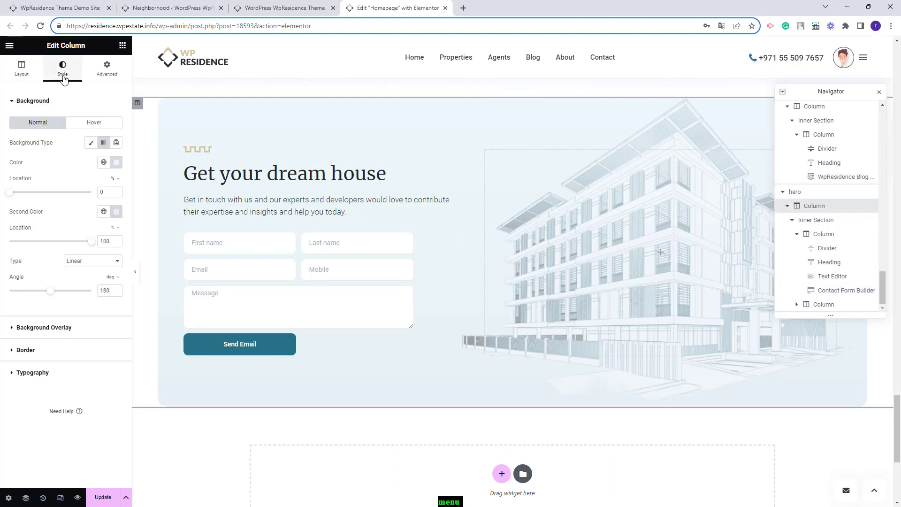
{"action": "left_click", "coordinate": [49, 328]}
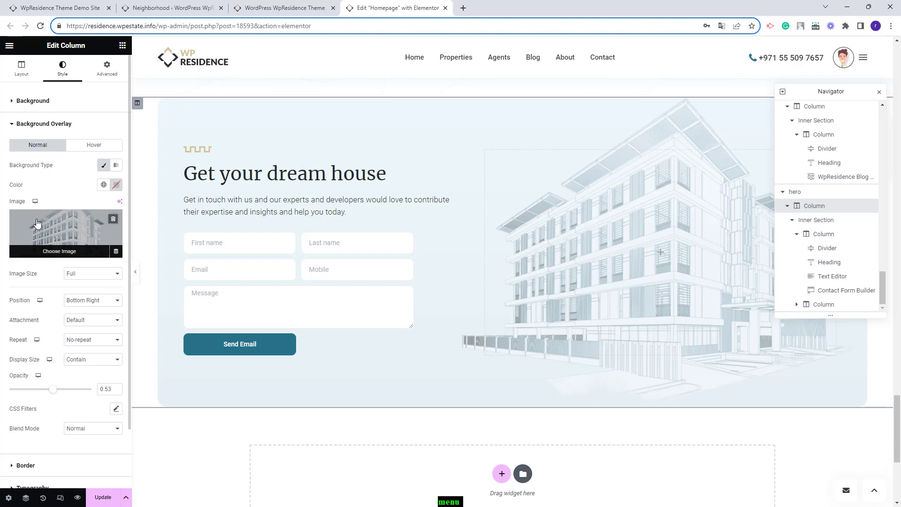
{"action": "left_click", "coordinate": [74, 8]}
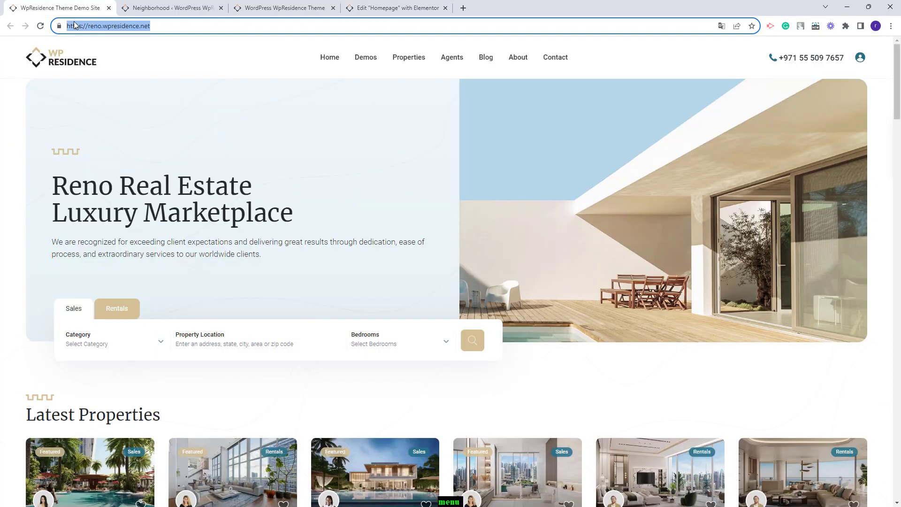